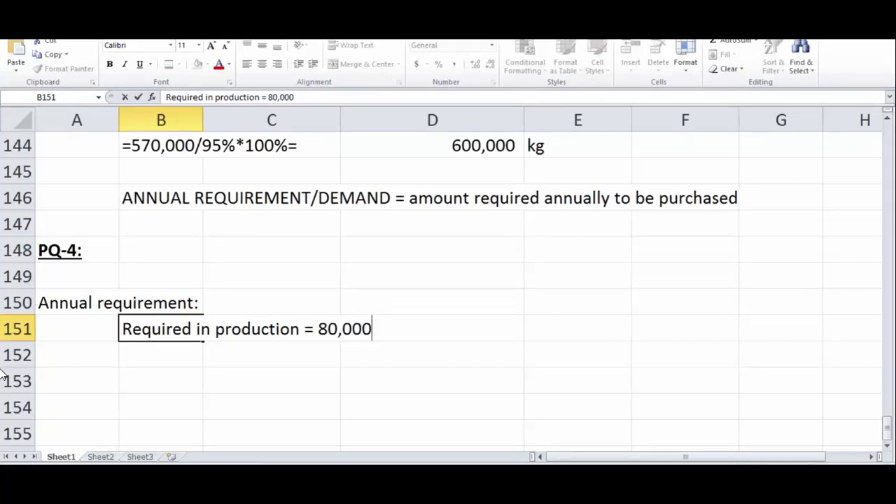
# - Complete the label in B151 as "Required in production = 80,000*90%=", checking the 90% share in the practice question
pyautogui.write('*90%')
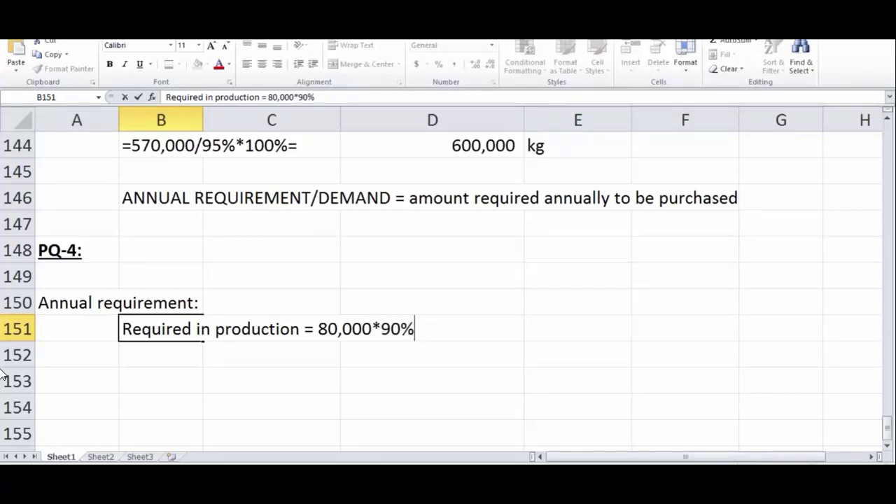
pyautogui.hotkey('alt', 'Tab')
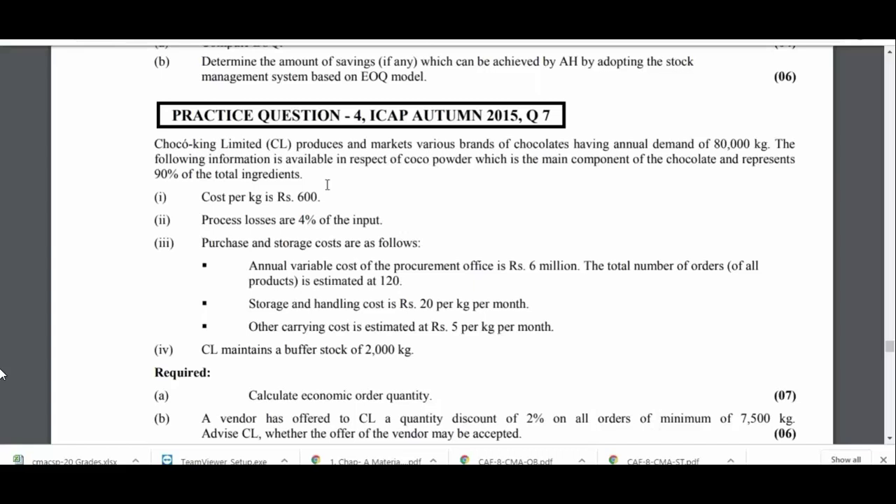
pyautogui.hotkey('alt', 'Tab')
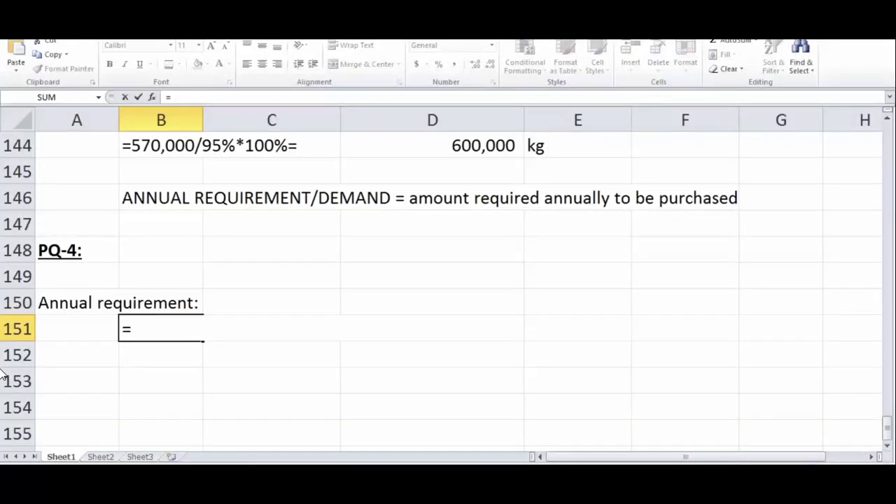
pyautogui.write('=')
pyautogui.press('Return')
# - Enter 72000 in E151 as the production requirement, with the unit kgs in F151
pyautogui.press('Right')
pyautogui.press('Right')
pyautogui.press('Right')
pyautogui.press('Up')
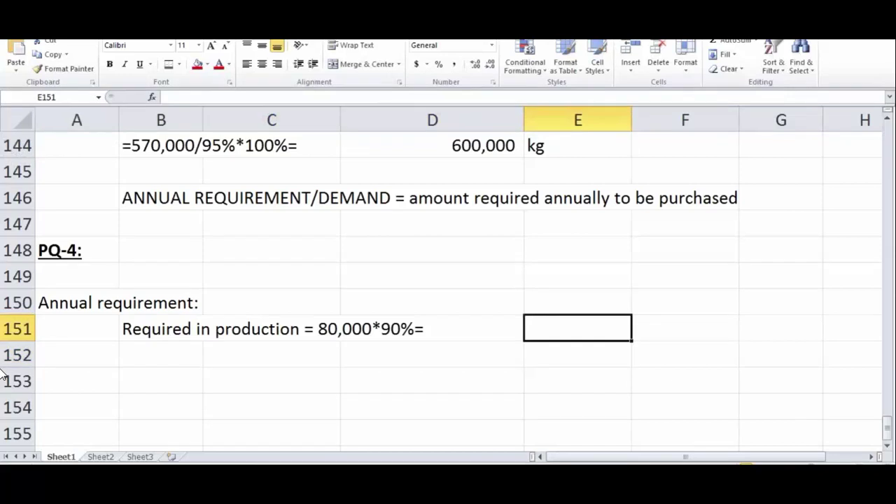
pyautogui.write('72000')
pyautogui.press('Return')
pyautogui.press('Right')
pyautogui.press('Up')
pyautogui.write('kgs')
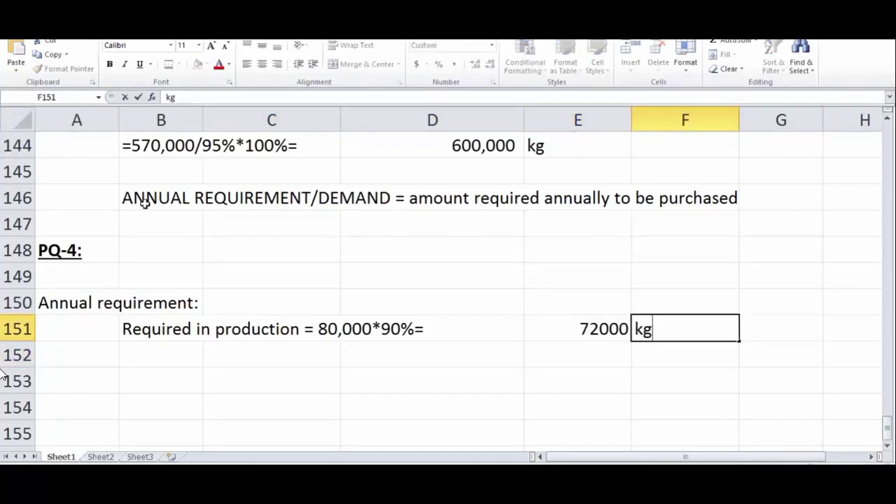
pyautogui.press('Return')
# - Check the process loss rate in Practice Question 4, highlighting "4% of the input"
pyautogui.press('Left')
pyautogui.press('Left')
pyautogui.press('Left')
pyautogui.press('Left')
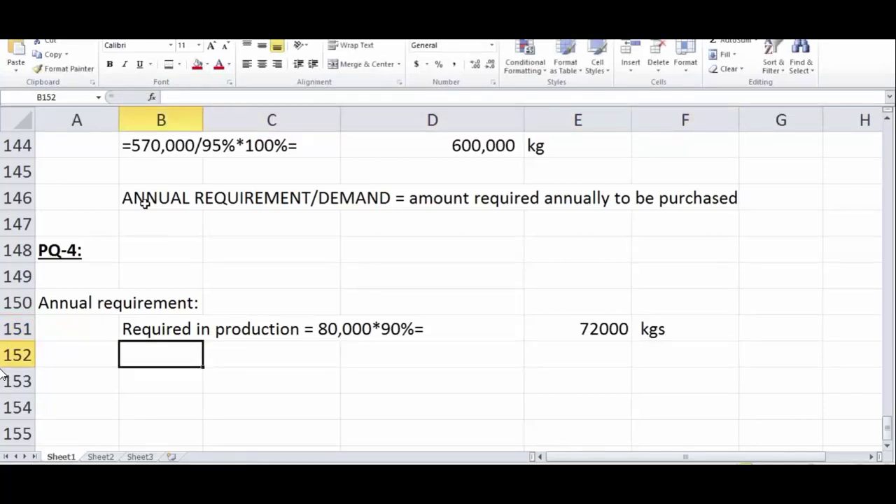
pyautogui.hotkey('alt', 'Tab')
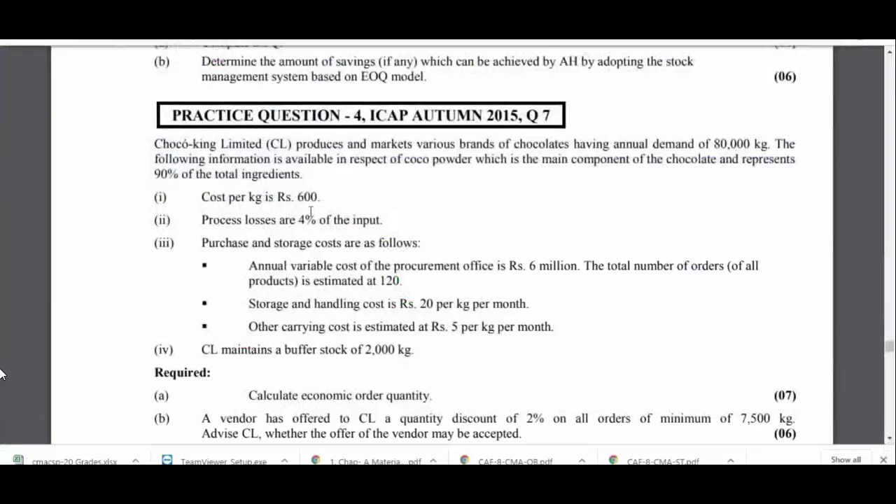
pyautogui.moveTo(300, 220); pyautogui.dragTo(389, 219)
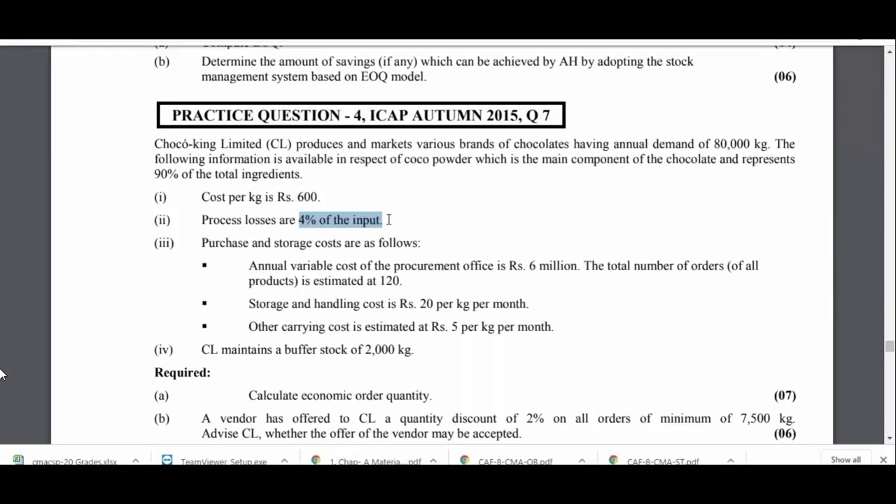
pyautogui.hotkey('alt', 'Tab')
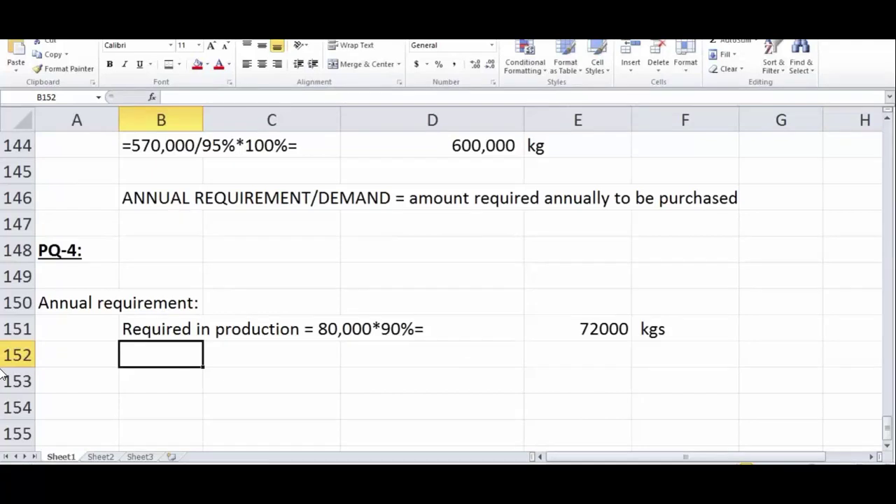
# - Enter the label "Annual requirement/purchase = 72,000/96%*100% =" in B152
pyautogui.write('7')
pyautogui.press('BackSpace')
pyautogui.write('Annual requ')
pyautogui.write('irem')
pyautogui.press('BackSpace')
pyautogui.write('ement/purchase = 7')
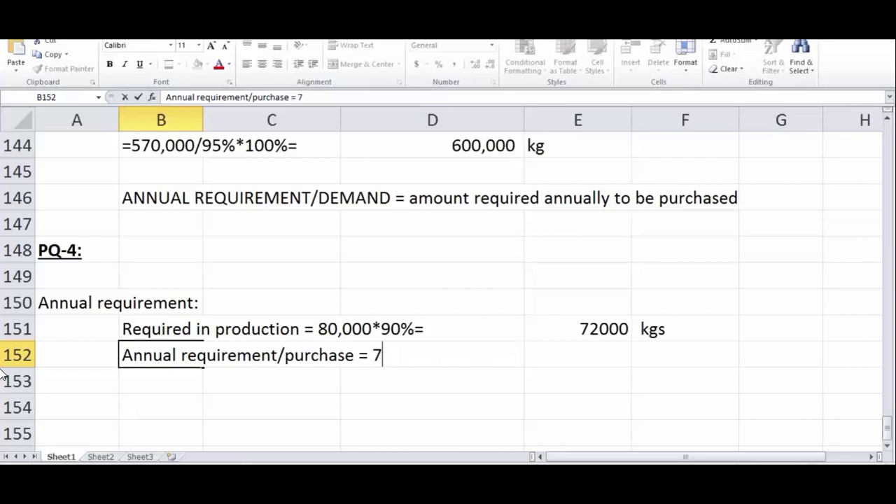
pyautogui.write('2,000/')
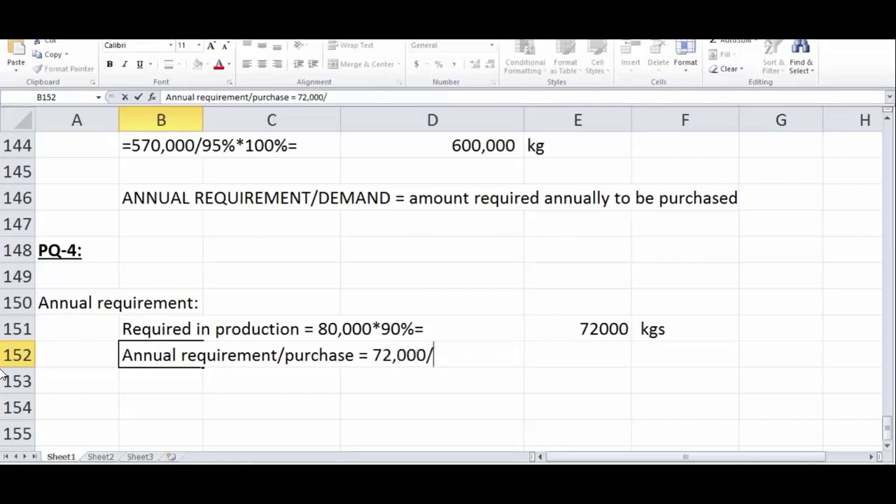
pyautogui.write('96%')
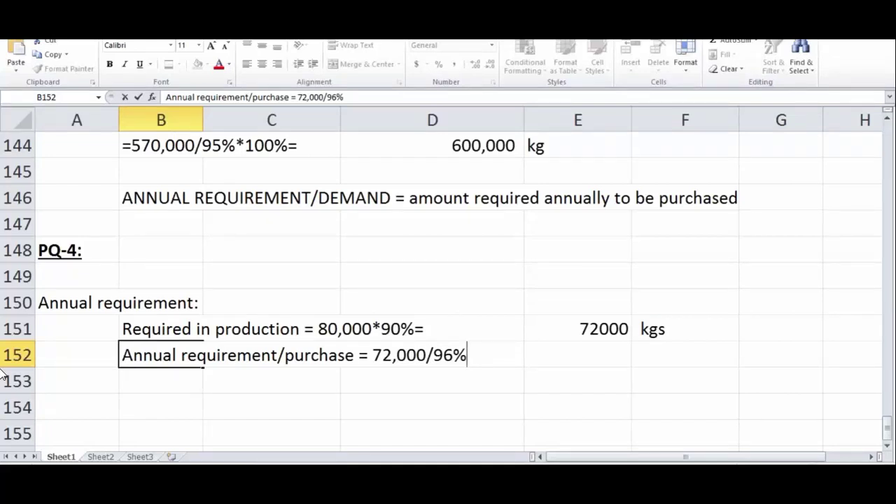
pyautogui.write('*100% =')
pyautogui.press('Return')
# - Calculate the annual purchase quantity in E152 by dividing the production requirement in E151 by .96
pyautogui.press('Right')
pyautogui.press('Right')
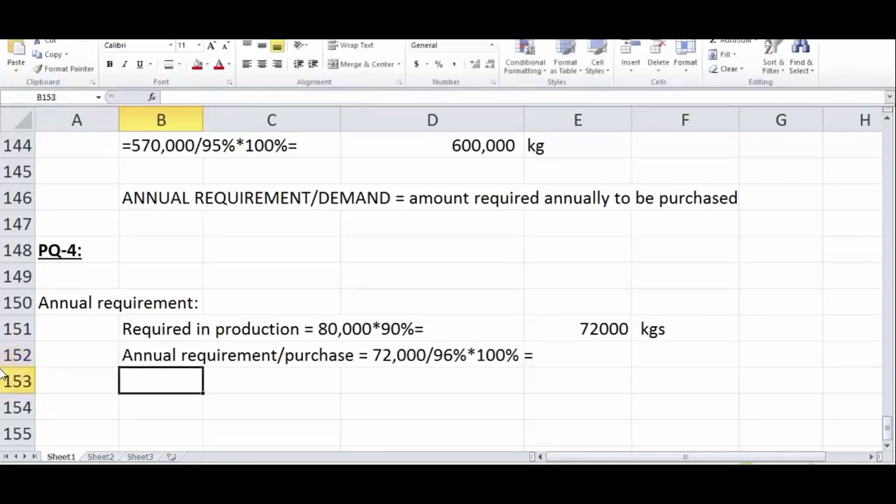
pyautogui.press('Right')
pyautogui.press('Up')
pyautogui.write('=')
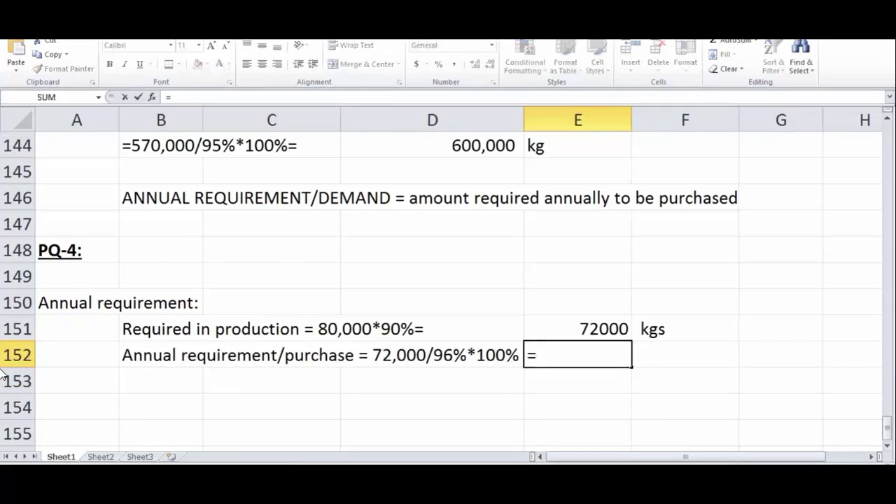
pyautogui.press('Up')
pyautogui.write('/.96')
pyautogui.press('Return')
# - Add the unit kgs in F152 beside the annual purchase quantity
pyautogui.press('Up')
pyautogui.press('Right')
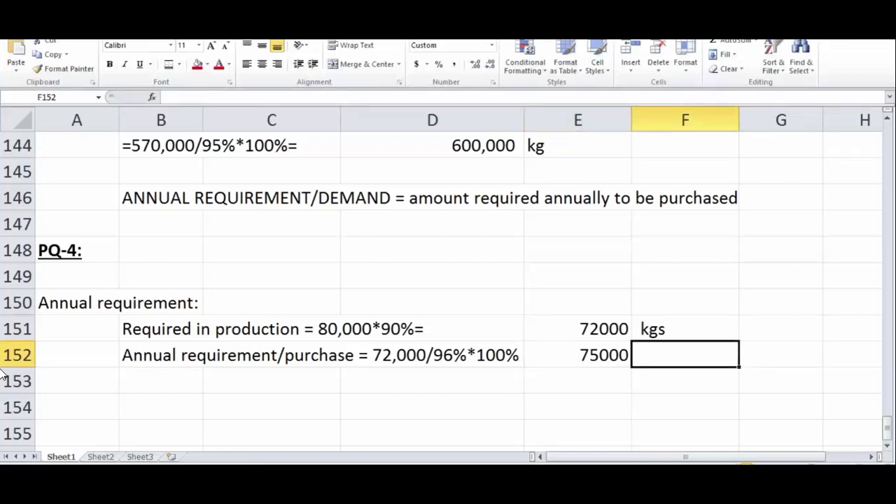
pyautogui.write('kgs')
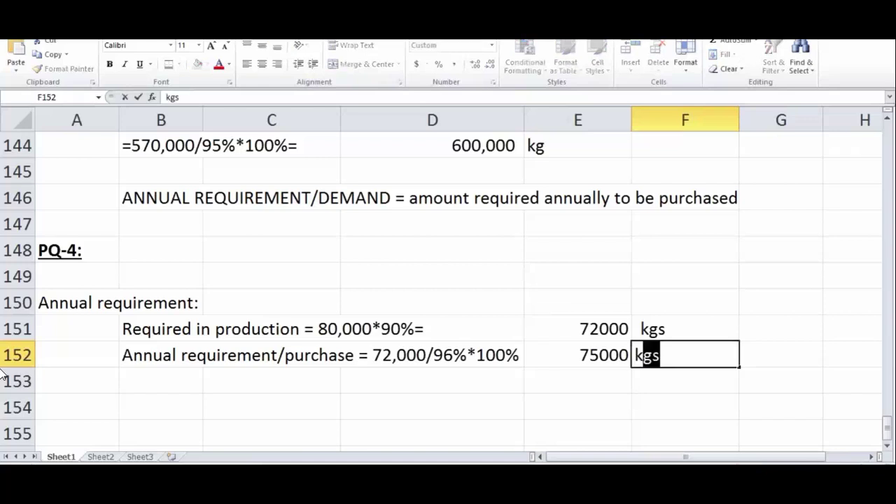
pyautogui.press('Return')
pyautogui.press('Up')
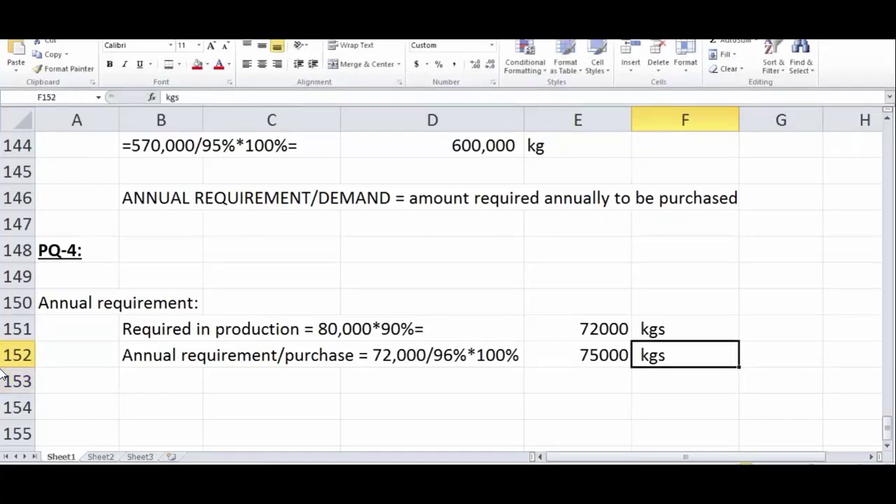
# - Format the quantities in E151:E152 in comma style without decimal places
pyautogui.hotkey('shift', 'Left')
pyautogui.press('Left')
pyautogui.press('Up')
pyautogui.hotkey('shift', 'Down')
pyautogui.click(454, 64)
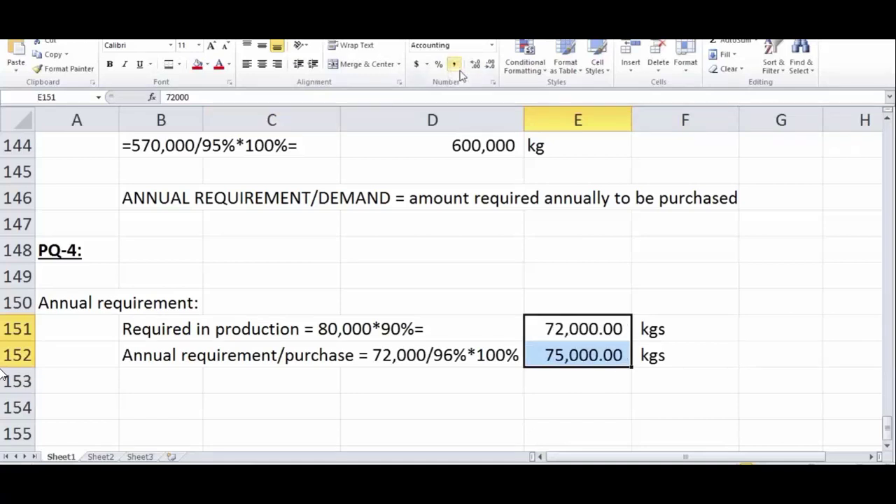
pyautogui.click(489, 63)
pyautogui.click(489, 63)
# - Review the production requirement and annual purchase quantity in rows 151 and 152, highlighting each of them
pyautogui.moveTo(594, 354); pyautogui.dragTo(674, 344)
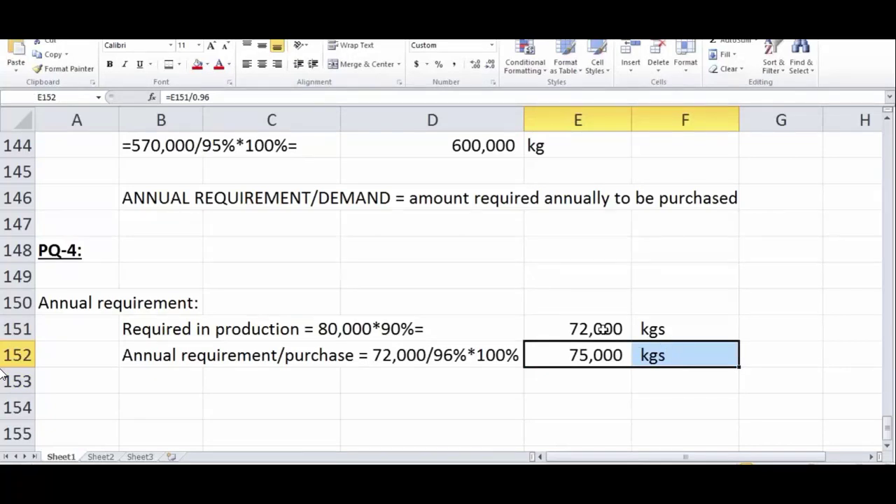
pyautogui.moveTo(602, 328); pyautogui.dragTo(645, 331)
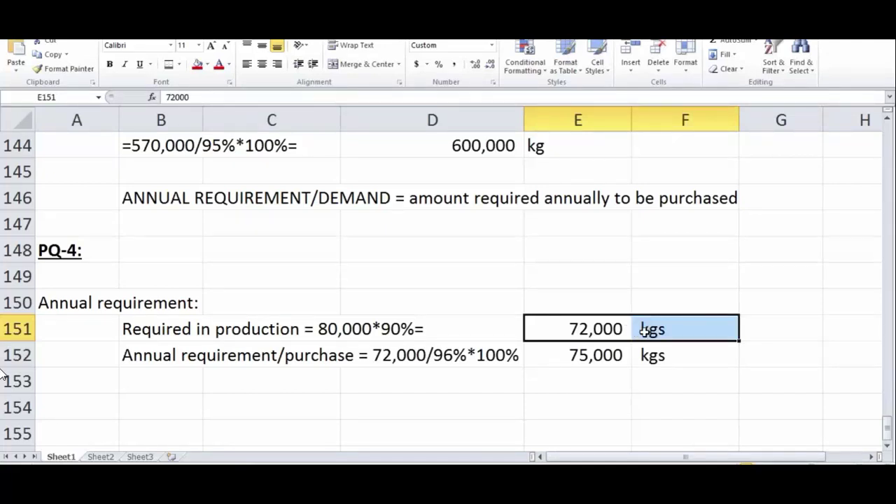
pyautogui.press('Down')
pyautogui.press('Down')
pyautogui.press('Down')
pyautogui.press('Left')
pyautogui.press('Left')
pyautogui.press('Left')
pyautogui.press('Up')
pyautogui.press('Up')
pyautogui.hotkey('shift', 'Right')
pyautogui.hotkey('shift', 'Right')
pyautogui.hotkey('shift', 'Right')
pyautogui.hotkey('shift', 'Right')
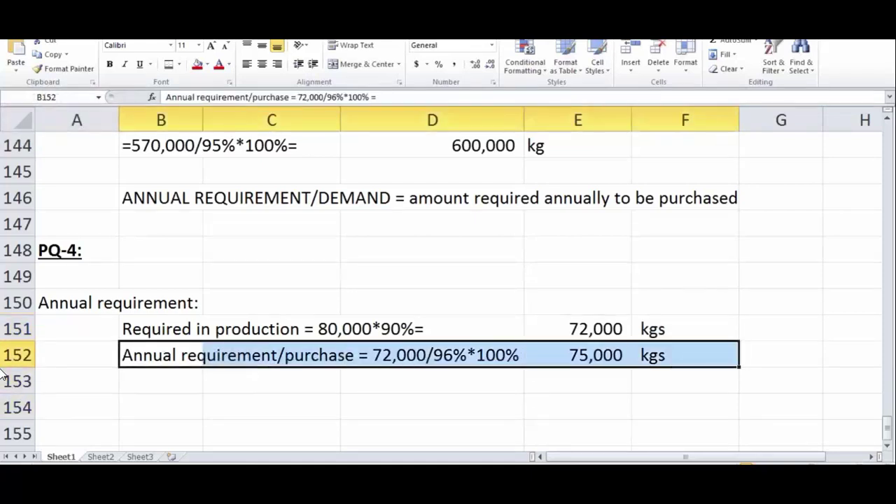
# - Underline the annual purchase quantity in E152
pyautogui.press('Right')
pyautogui.press('Right')
pyautogui.press('Right')
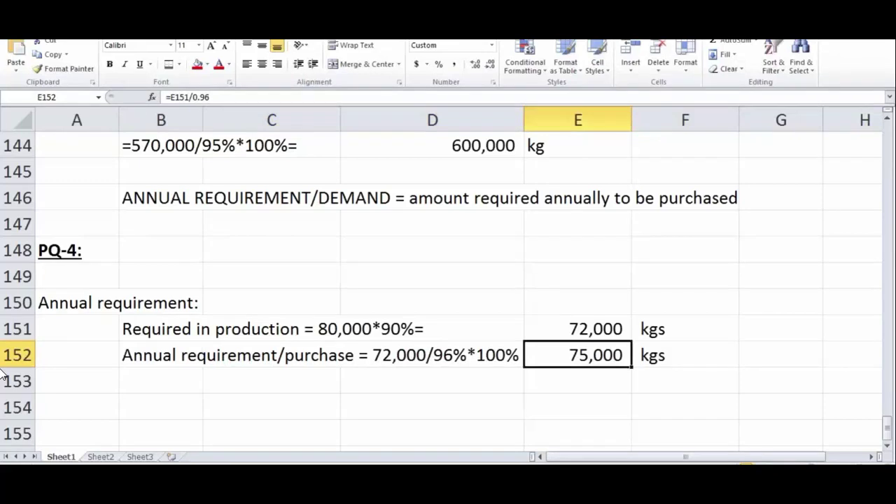
pyautogui.press('Return')
# - Enter the label "Order cost per oder =" in A154 and check the procurement cost details in the practice question
pyautogui.press('Down')
pyautogui.press('Down')
pyautogui.press('Left')
pyautogui.press('Left')
pyautogui.press('Left')
pyautogui.press('Left')
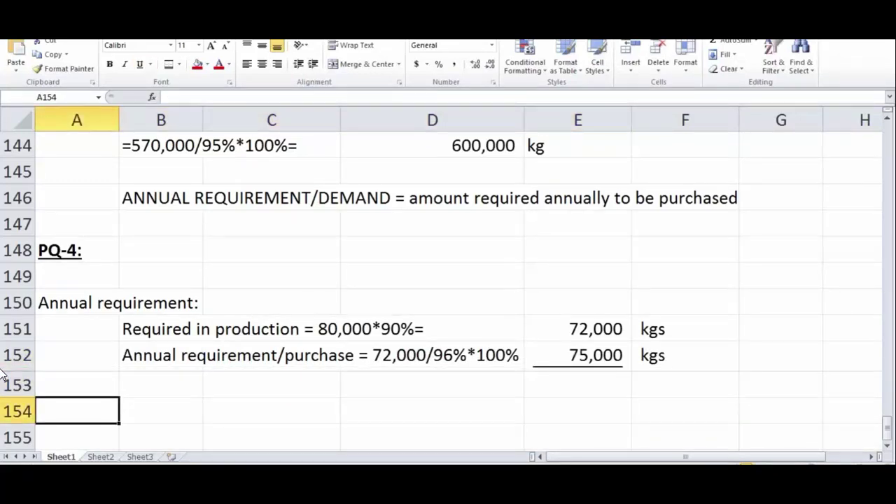
pyautogui.write('Order cost per oder =')
pyautogui.hotkey('alt', 'Tab')
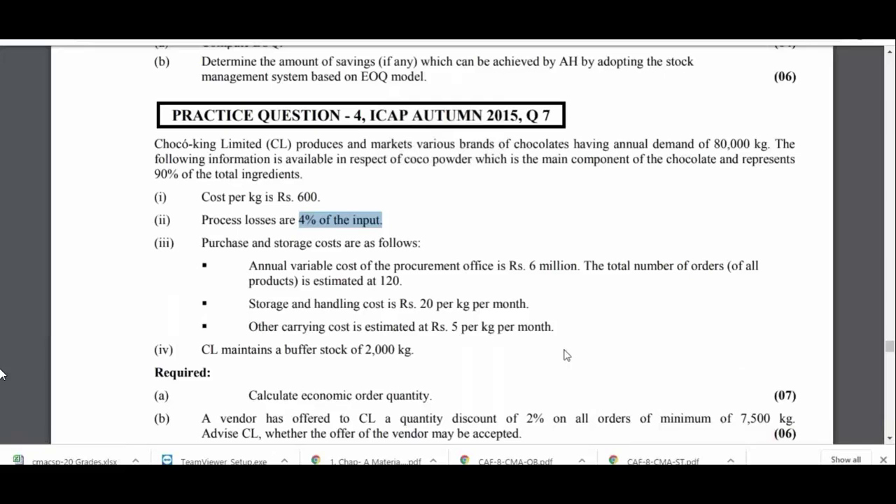
pyautogui.hotkey('alt', 'Tab')
pyautogui.write('6,')
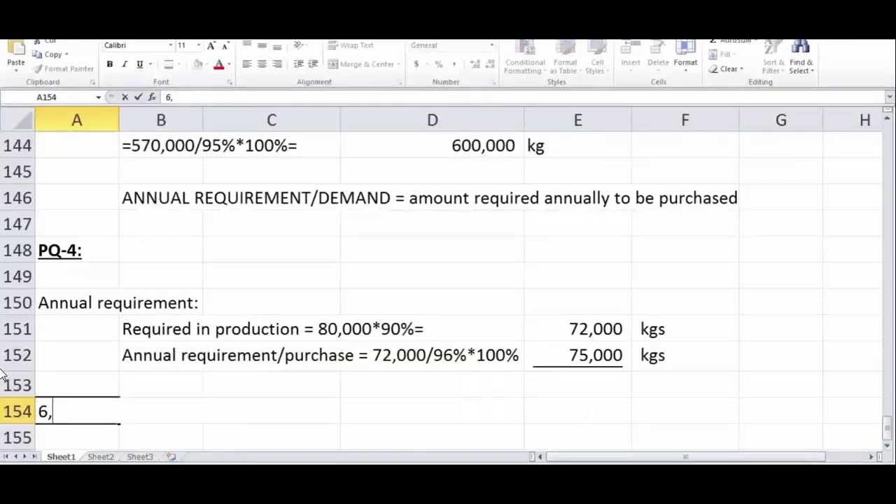
pyautogui.write('000')
pyautogui.press('Escape')
# - Extend the order cost label in A154 with the calculation "6,000,000/120 ="
pyautogui.press('F2')
pyautogui.write('6,000,000')
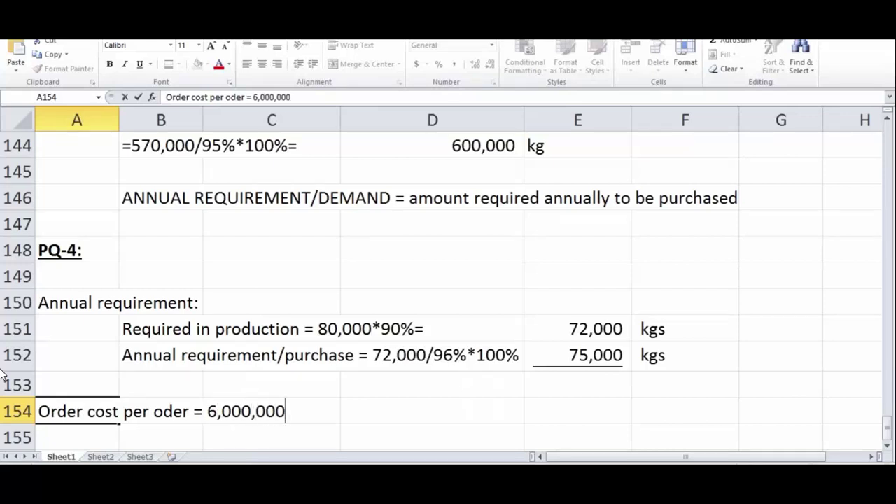
pyautogui.write('/120 =')
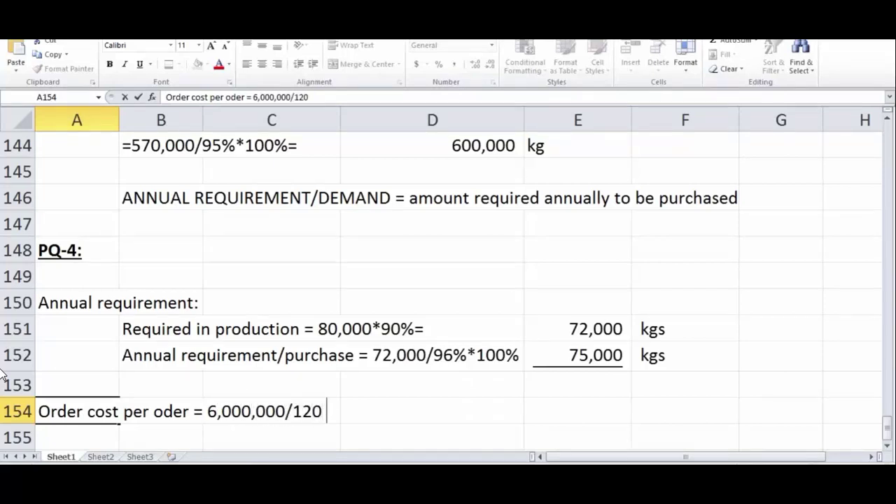
pyautogui.press('Return')
# - Check the procurement office cost in the practice question, highlighting "variable cost of the procurement office is Rs. 6 million"
pyautogui.press('Right')
pyautogui.press('Right')
pyautogui.press('Right')
pyautogui.press('Right')
pyautogui.press('Up')
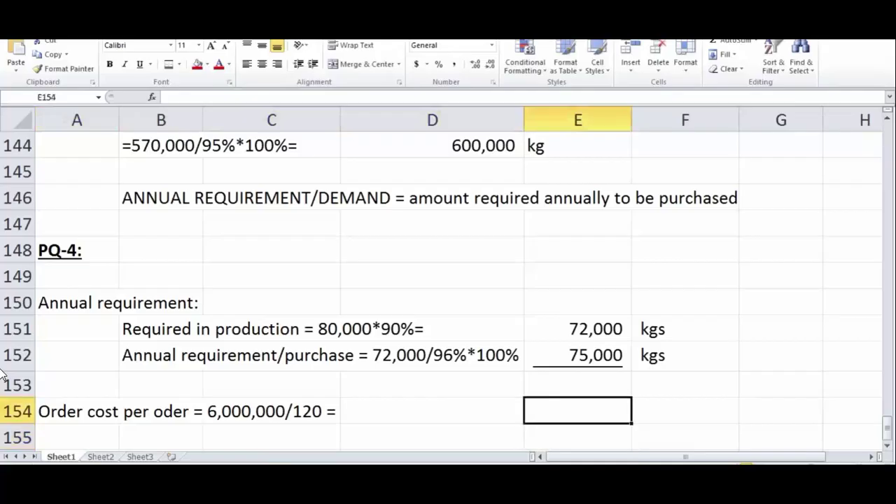
pyautogui.hotkey('alt', 'Tab')
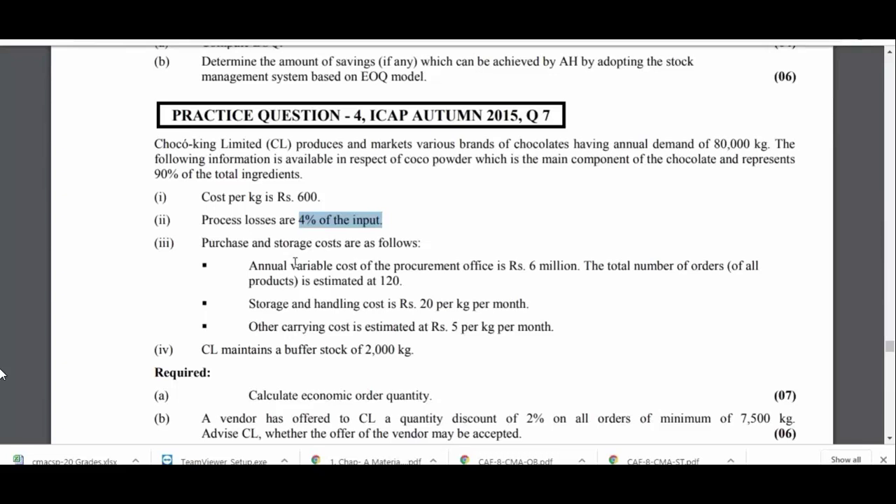
pyautogui.moveTo(295, 263); pyautogui.dragTo(579, 264)
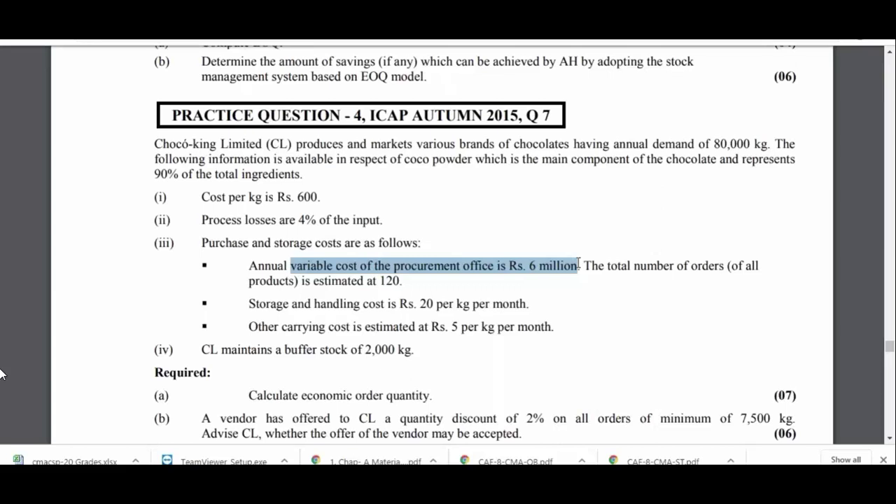
pyautogui.hotkey('alt', 'Tab')
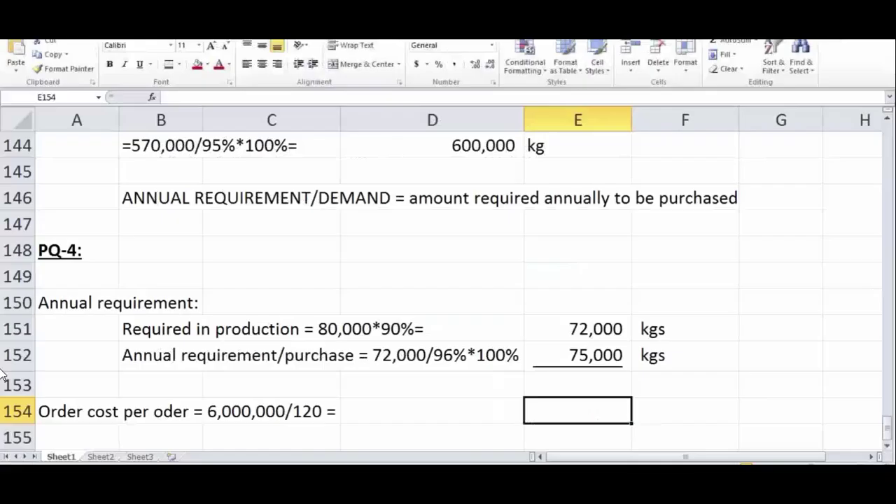
# - Calculate the cost per order in E154 with the formula =6000000/120
pyautogui.write('=')
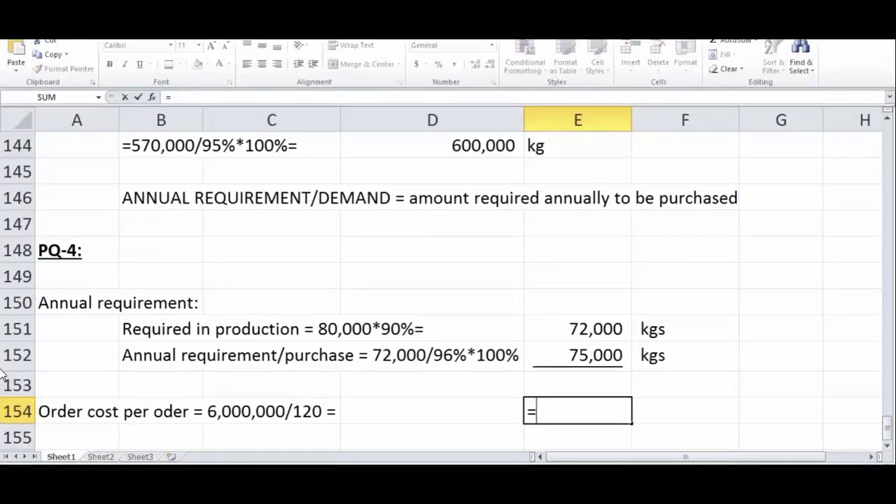
pyautogui.write('6000000')
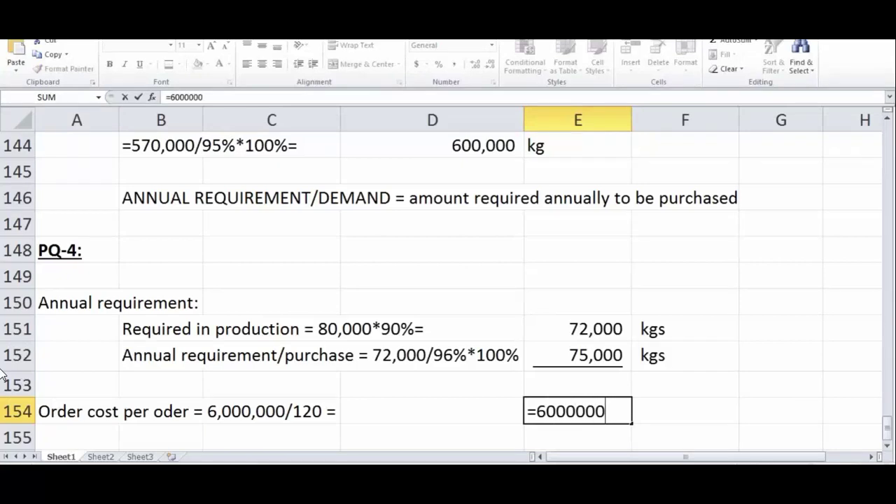
pyautogui.write('/120')
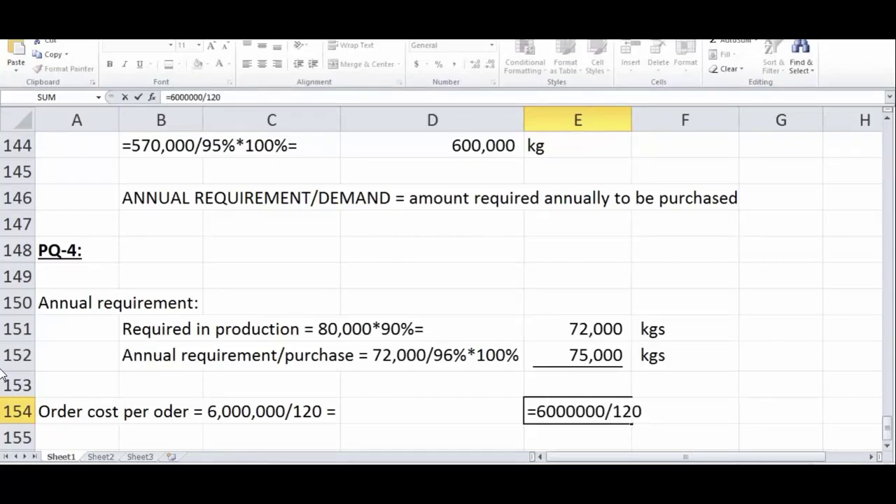
pyautogui.press('Return')
pyautogui.press('Up')
pyautogui.press('Right')
pyautogui.press('Left')
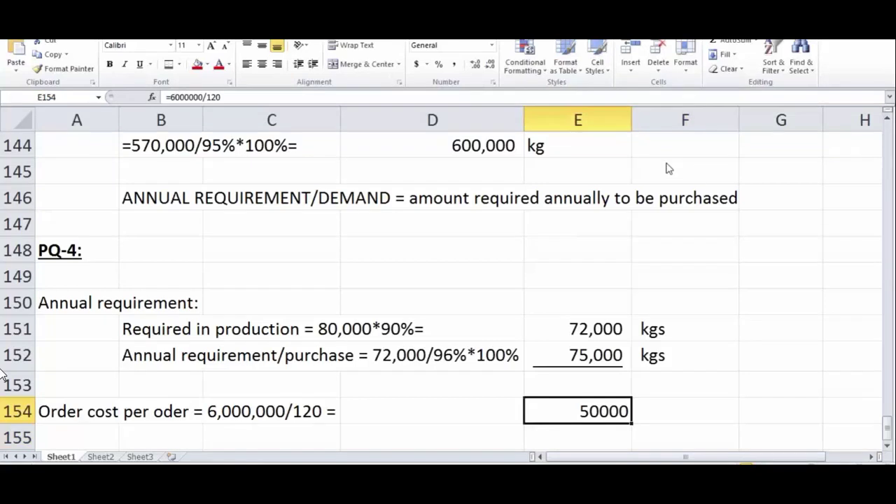
# - Format the cost in E154 with a thousands separator and no decimals, and label it "Rs per order" in F154
pyautogui.click(454, 64)
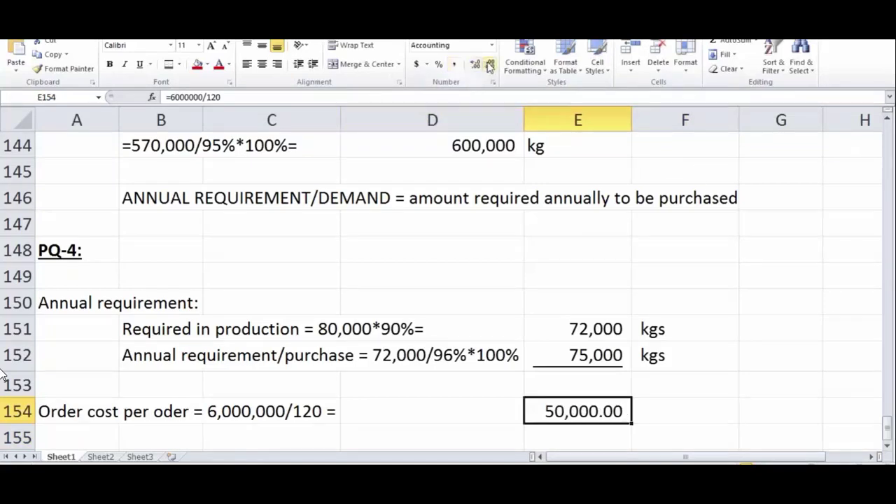
pyautogui.click(490, 64)
pyautogui.click(490, 63)
pyautogui.press('Right')
pyautogui.write('per orde')
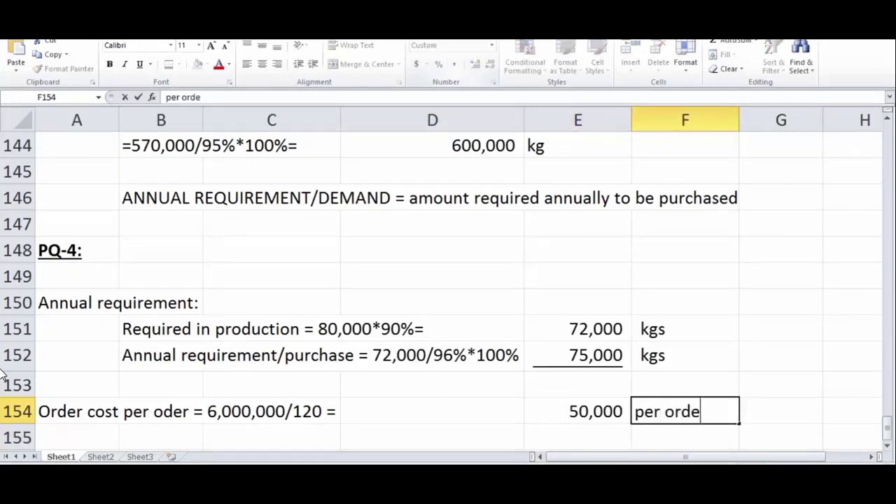
pyautogui.press('Escape')
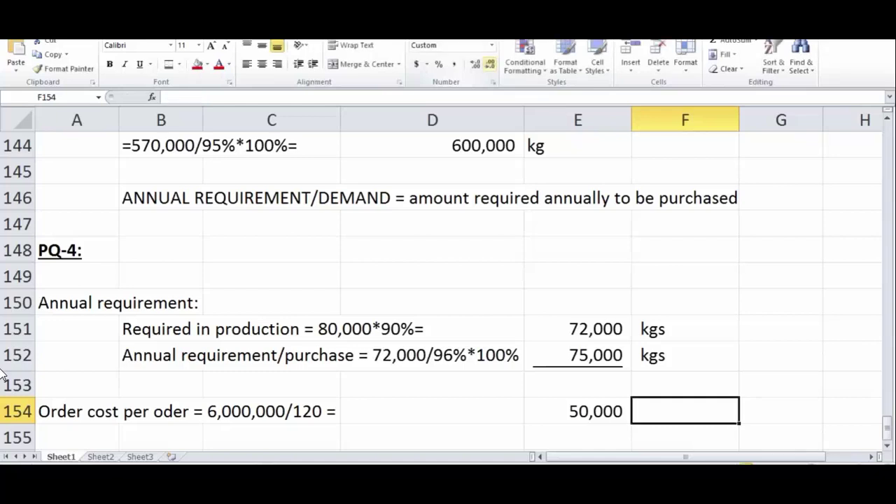
pyautogui.write('Rs per orde')
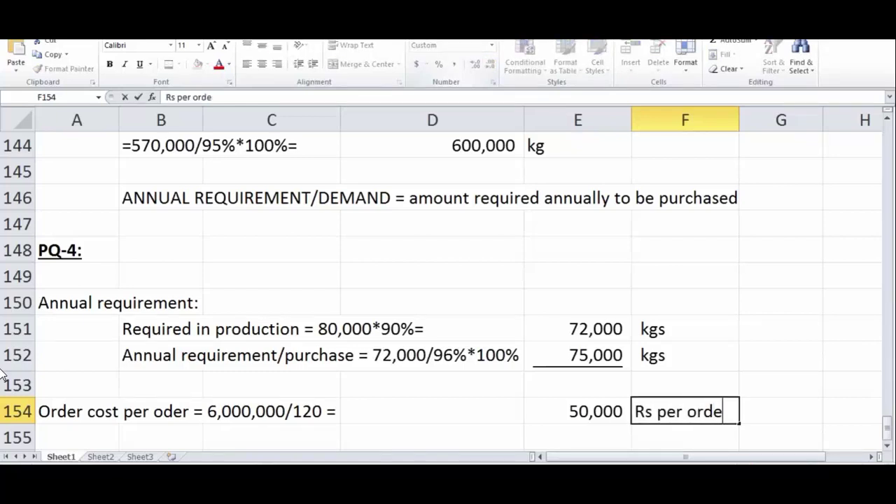
pyautogui.write('r')
pyautogui.press('Return')
# - Enter the underlined heading "CCPUPA:" in A156
pyautogui.press('Return')
pyautogui.press('Home')
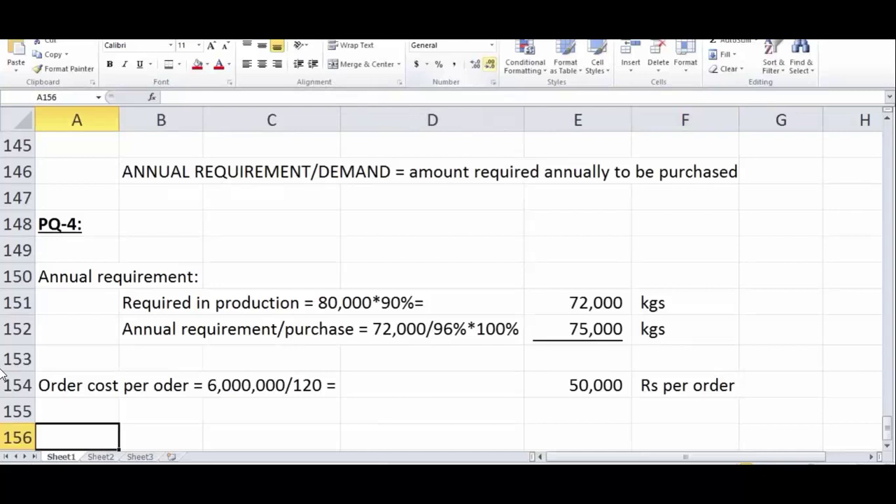
pyautogui.write('CCPU')
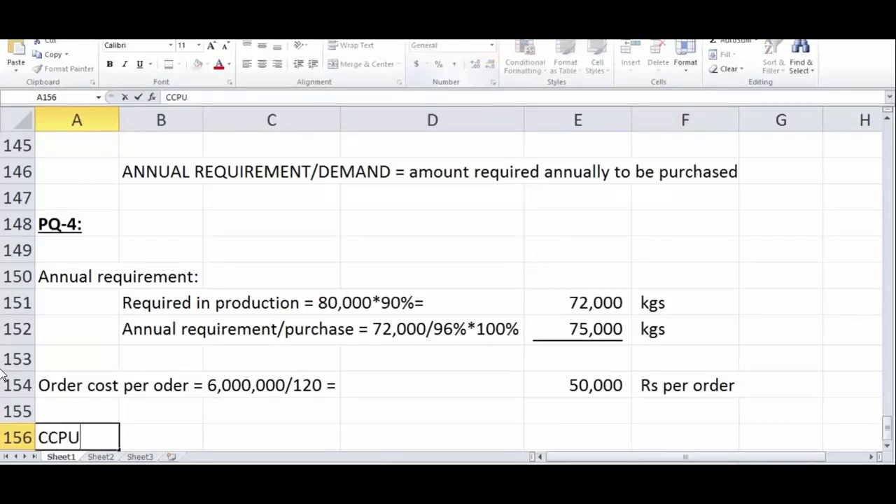
pyautogui.write('PA:')
pyautogui.press('Return')
pyautogui.press('Up')
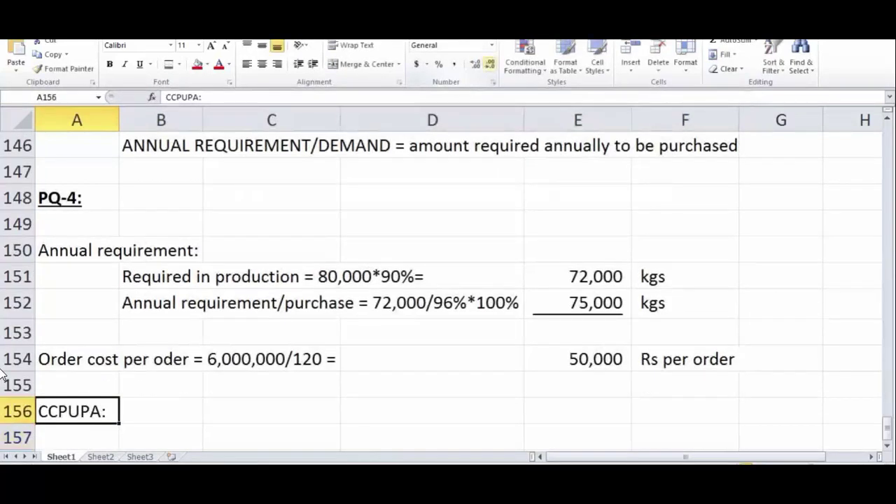
pyautogui.hotkey('ctrl', 'u')
pyautogui.press('Return')
# - Check the storage and handling cost in the practice question document, highlighting "Rs. 20 per kg" and "per month"
pyautogui.hotkey('alt', 'Tab')
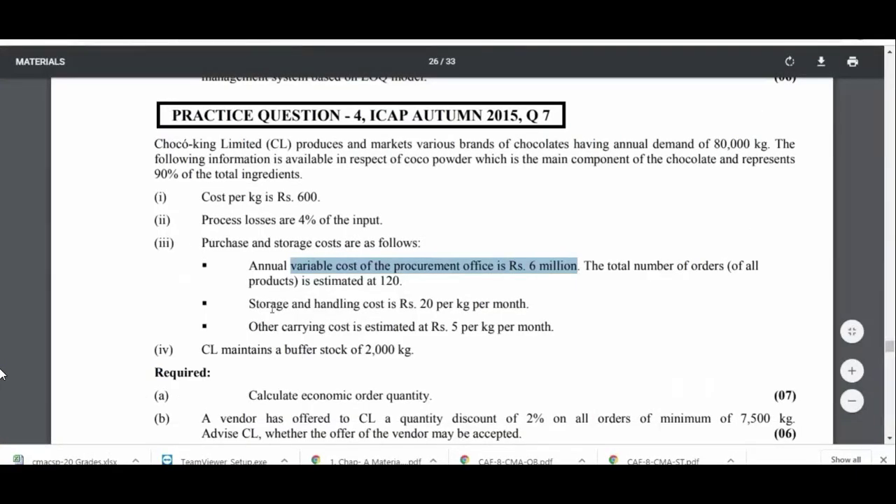
pyautogui.moveTo(254, 306); pyautogui.dragTo(557, 299)
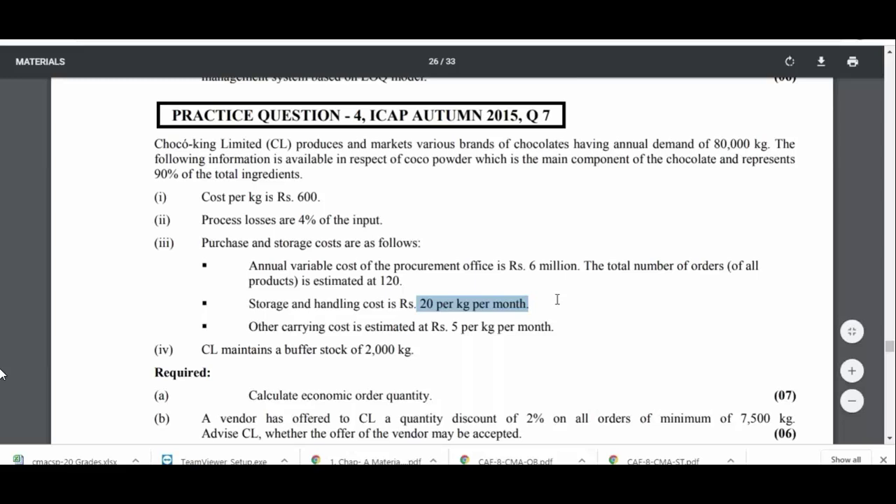
pyautogui.moveTo(398, 303); pyautogui.dragTo(468, 302)
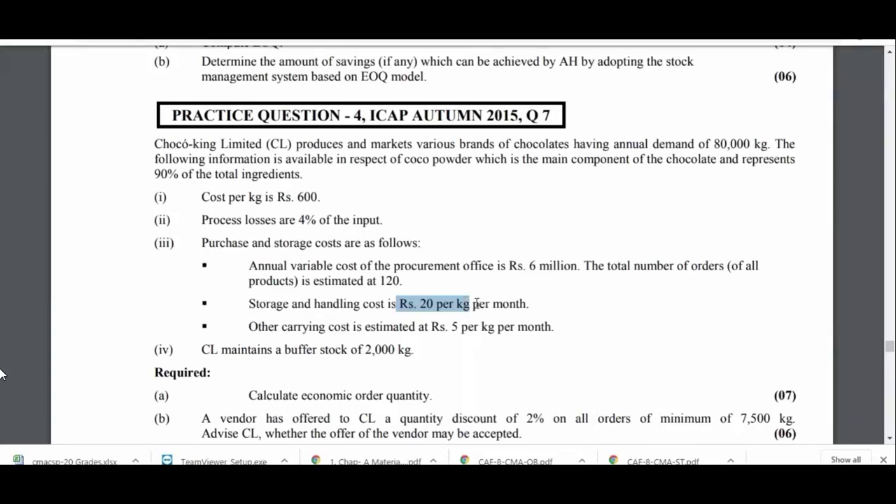
pyautogui.moveTo(473, 304); pyautogui.dragTo(532, 305)
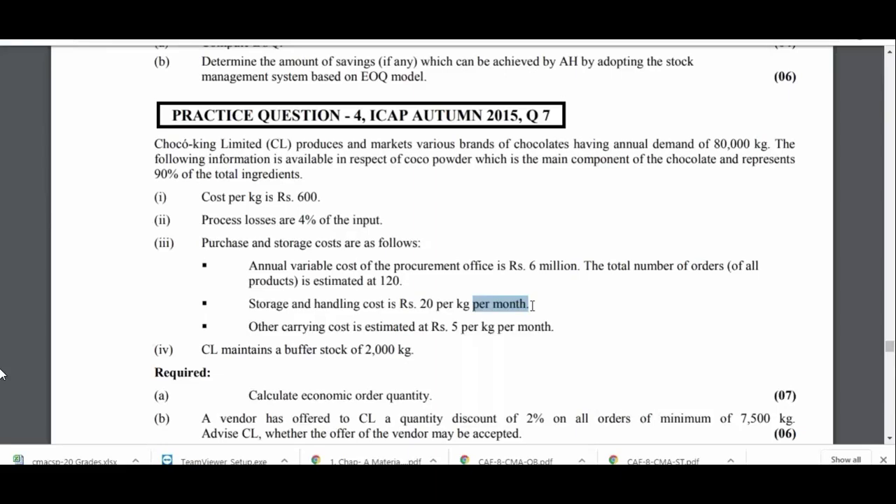
# - Back in the worksheet, enter the label "Storage cost (20*12)" in B157
pyautogui.hotkey('alt', 'Tab')
pyautogui.write('Stpra')
pyautogui.press('BackSpace')
pyautogui.press('BackSpace')
pyautogui.press('BackSpace')
pyautogui.write('orage cost (')
pyautogui.hotkey('alt', 'Tab')
pyautogui.hotkey('alt', 'Tab')
pyautogui.write('20*')
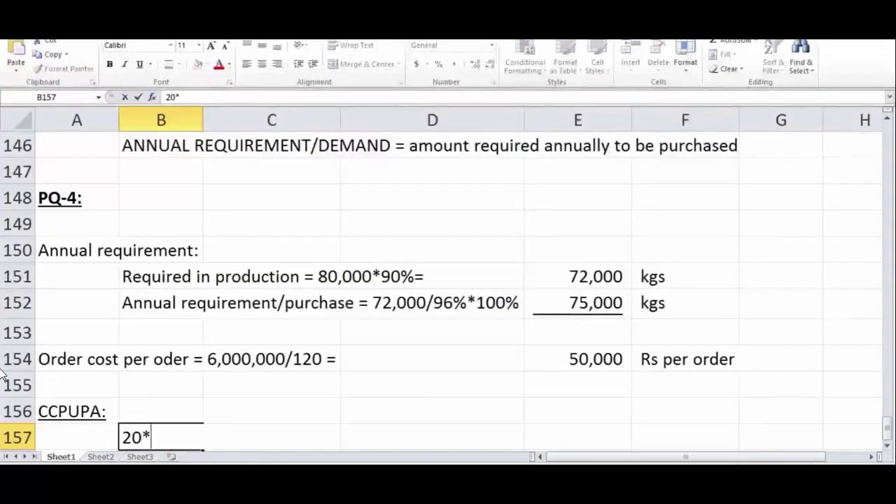
pyautogui.press('Escape')
pyautogui.press('F2')
pyautogui.write('20*12)')
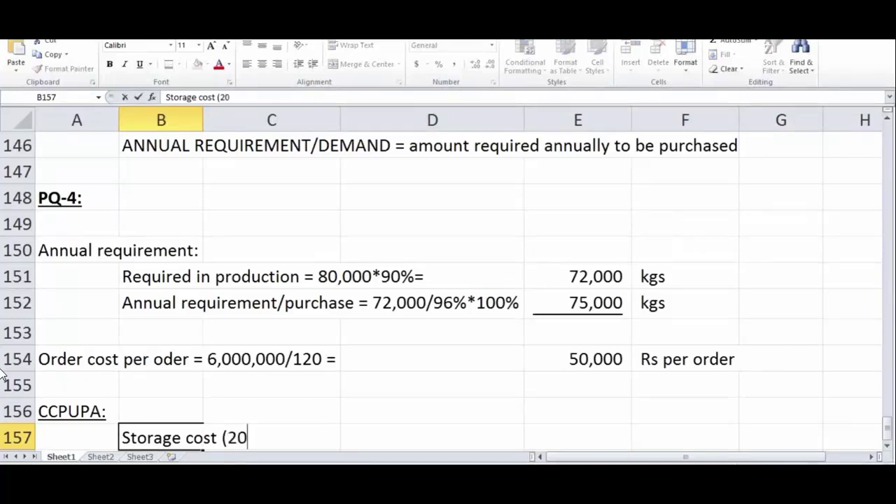
pyautogui.press('Return')
# - Calculate the annual storage cost in D157 with the formula =20*12 and label it "PUPA" in E157
pyautogui.press('Up')
pyautogui.press('Right')
pyautogui.press('Right')
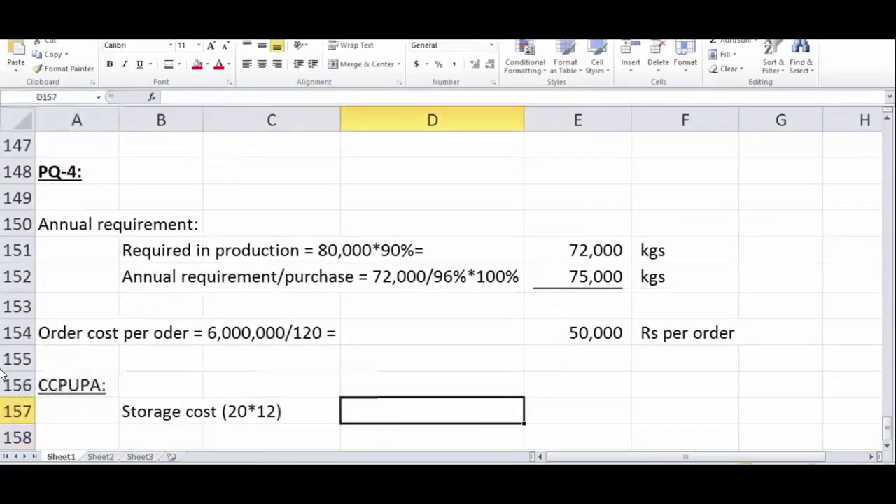
pyautogui.write('=')
pyautogui.write('20*12')
pyautogui.press('Return')
pyautogui.press('Up')
pyautogui.press('Right')
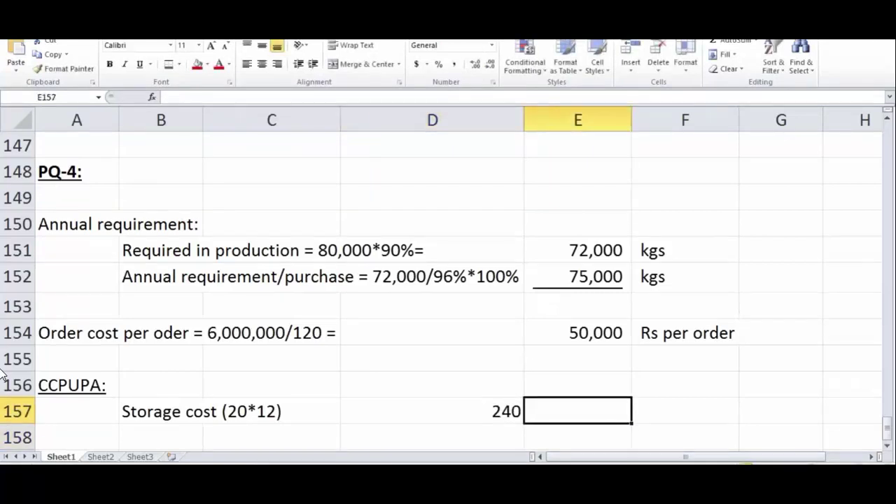
pyautogui.write('PUPA')
pyautogui.press('Return')
# - Enter the label "Other CC (5*12)" in B158, checking the other carrying cost rate in the practice question
pyautogui.press('Left')
pyautogui.press('Left')
pyautogui.press('Left')
pyautogui.hotkey('alt', 'Tab')
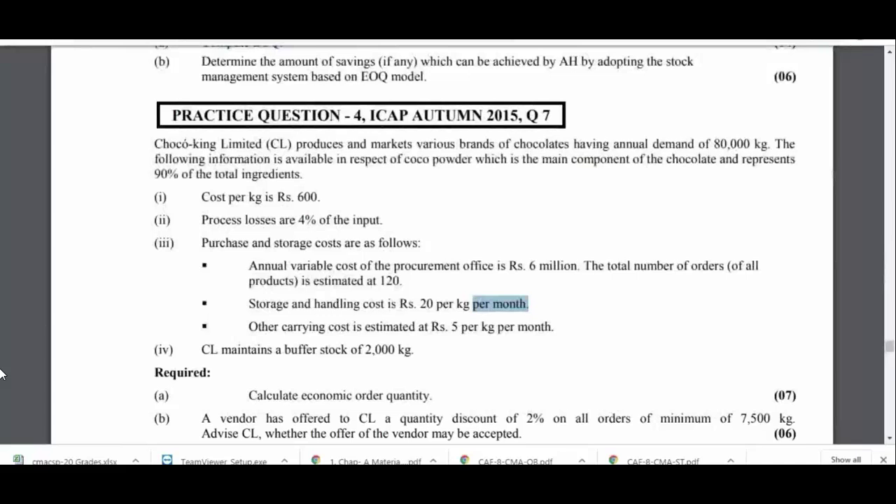
pyautogui.hotkey('alt', 'Tab')
pyautogui.write('Other C')
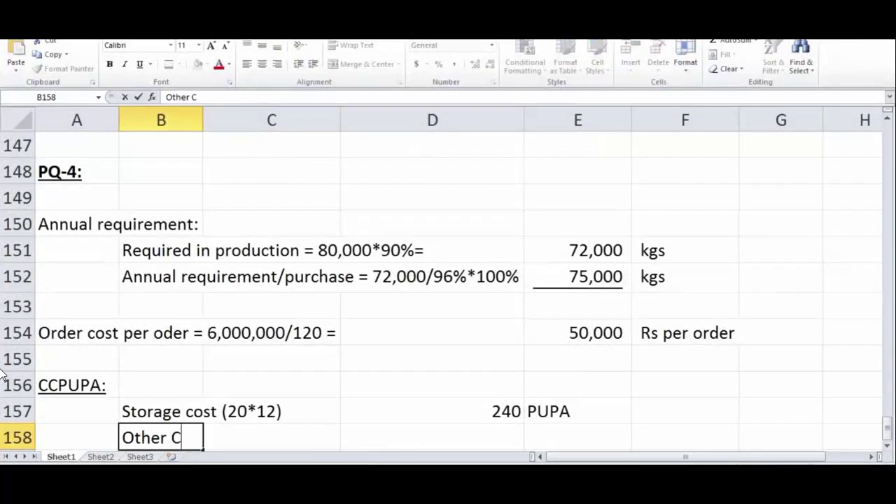
pyautogui.write('C (')
pyautogui.hotkey('alt', 'Tab')
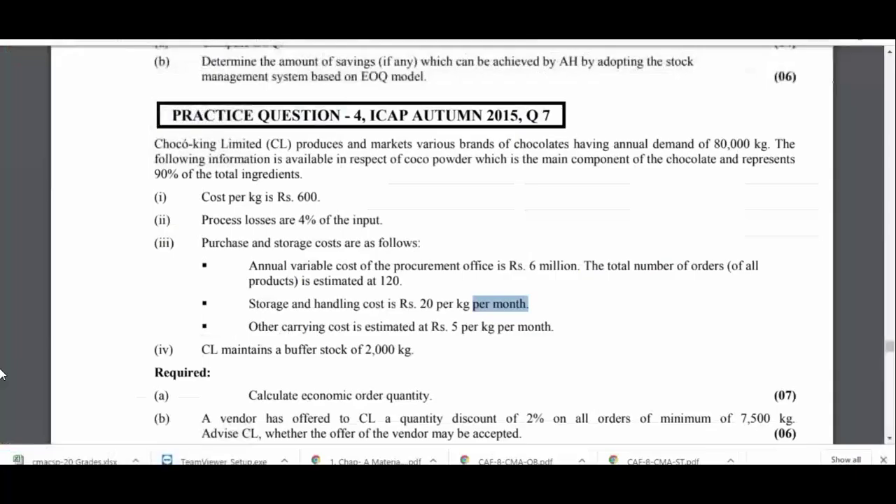
pyautogui.moveTo(430, 326); pyautogui.dragTo(494, 333)
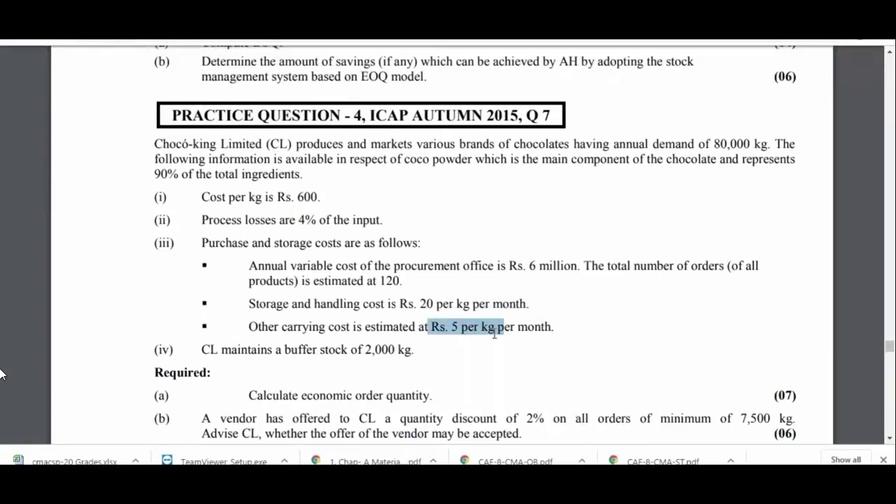
pyautogui.hotkey('alt', 'Tab')
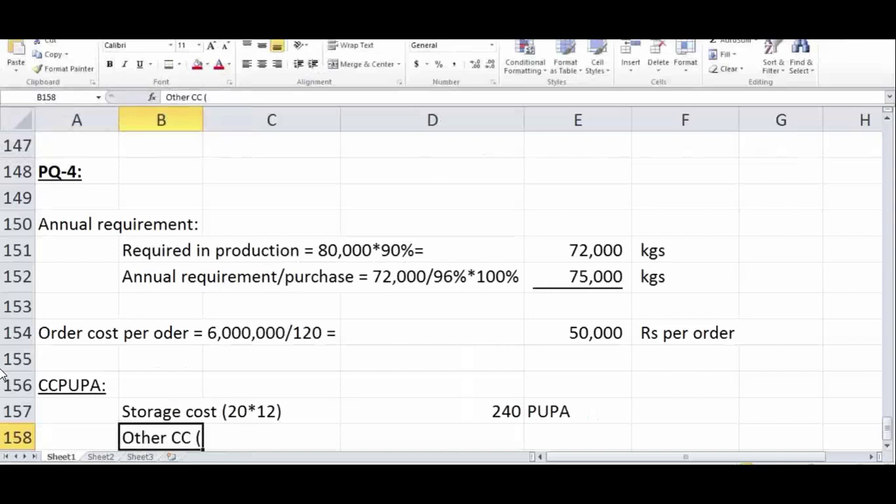
pyautogui.write('5*12)')
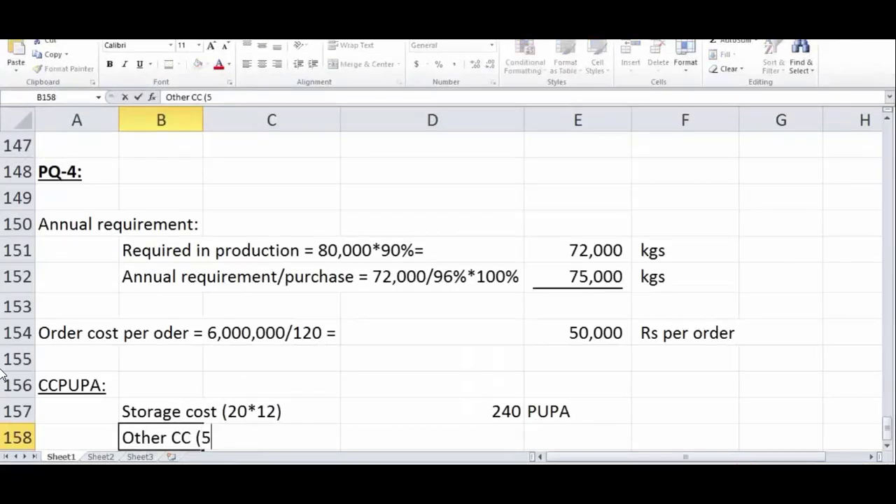
pyautogui.press('Return')
# - Enter 60 in D158 as the other carrying cost and label it "PUPA" in E158
pyautogui.press('Right')
pyautogui.press('Right')
pyautogui.press('Up')
pyautogui.press('Right')
pyautogui.press('Left')
pyautogui.write('60')
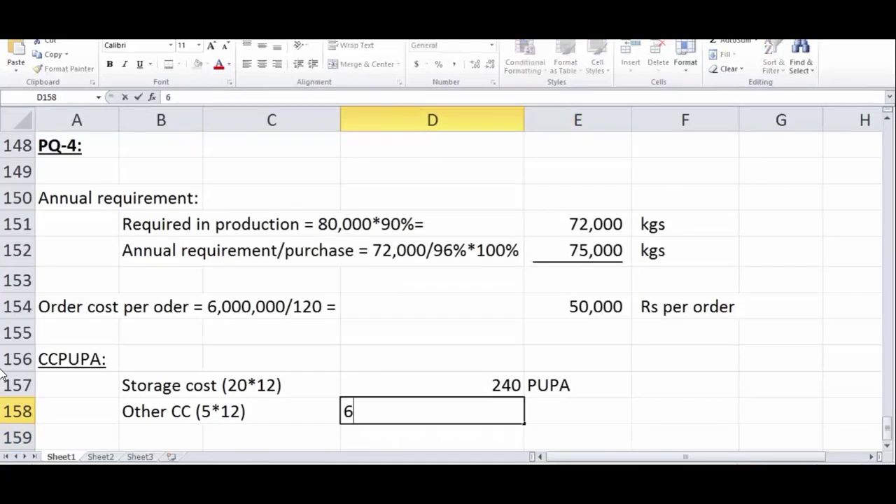
pyautogui.press('Return')
pyautogui.press('Right')
pyautogui.press('Up')
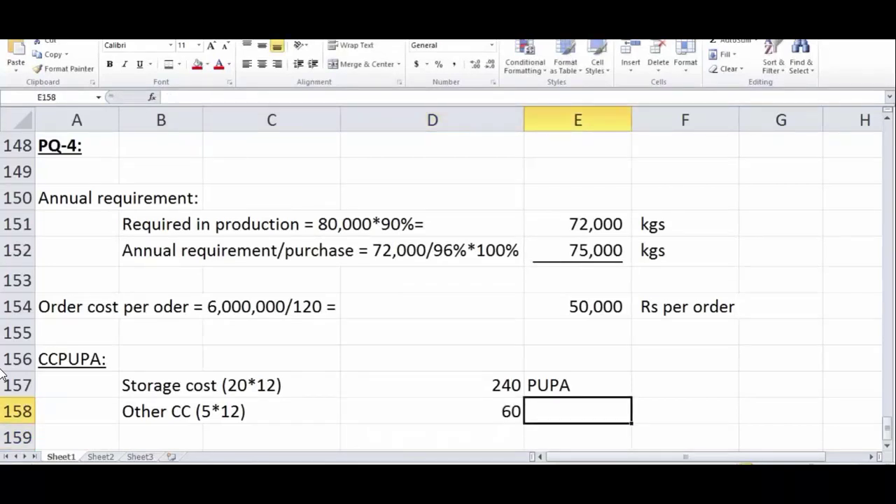
pyautogui.write('PUPA')
pyautogui.press('Return')
# - Total the two carrying costs in D159 with a sum of D157:D158
pyautogui.press('Left')
pyautogui.hotkey('alt', '=')
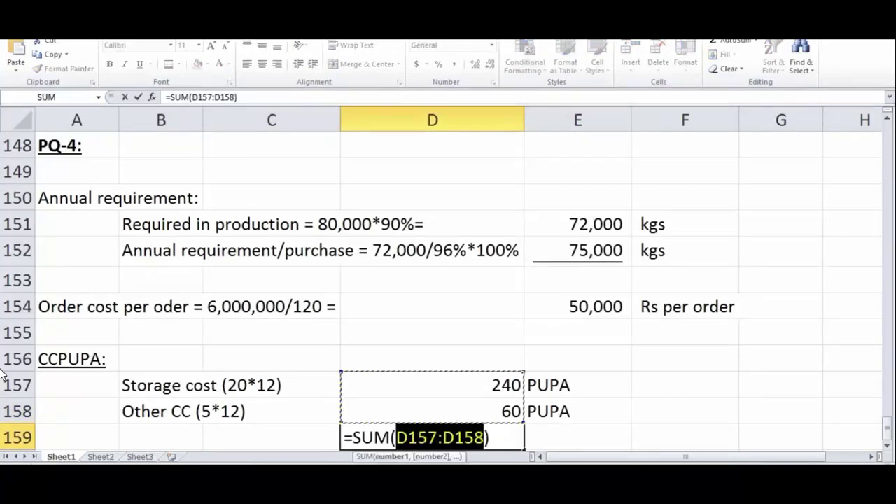
pyautogui.press('Return')
pyautogui.press('Up')
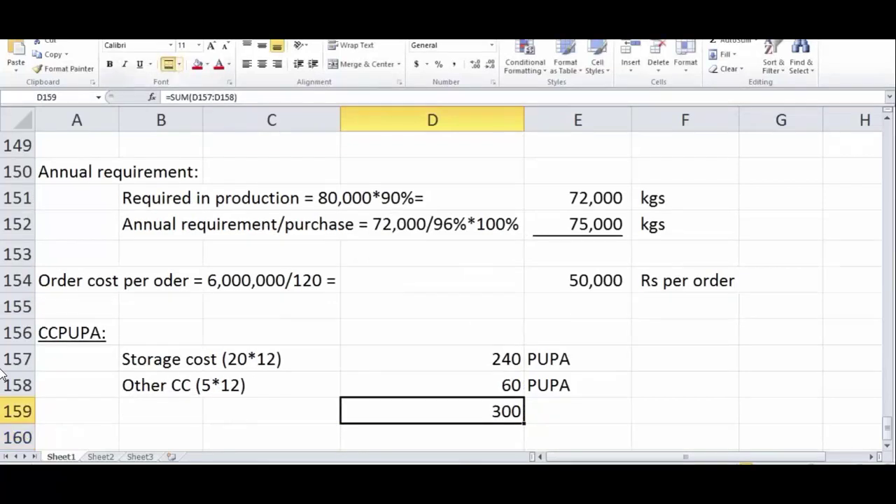
# - Apply a top and double bottom border to the total in D159 and label it "PUPA" in E159
pyautogui.hotkey('alt', 'h')
pyautogui.press('b')
pyautogui.press('u')
pyautogui.press('Right')
pyautogui.write('PUPA')
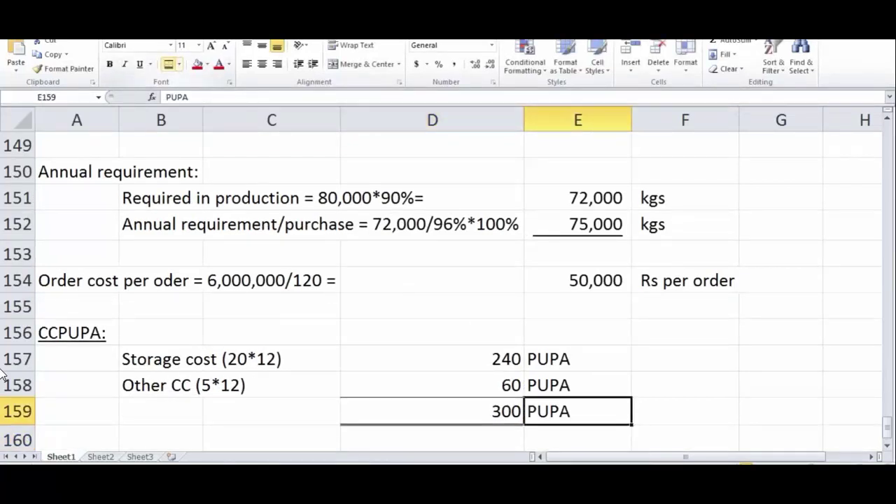
pyautogui.press('Return')
# - Enter the label "EOQ =" in A161, leaving a blank row below the carrying cost total
pyautogui.press('Return')
pyautogui.press('Left')
pyautogui.press('Left')
pyautogui.press('Left')
pyautogui.press('Left')
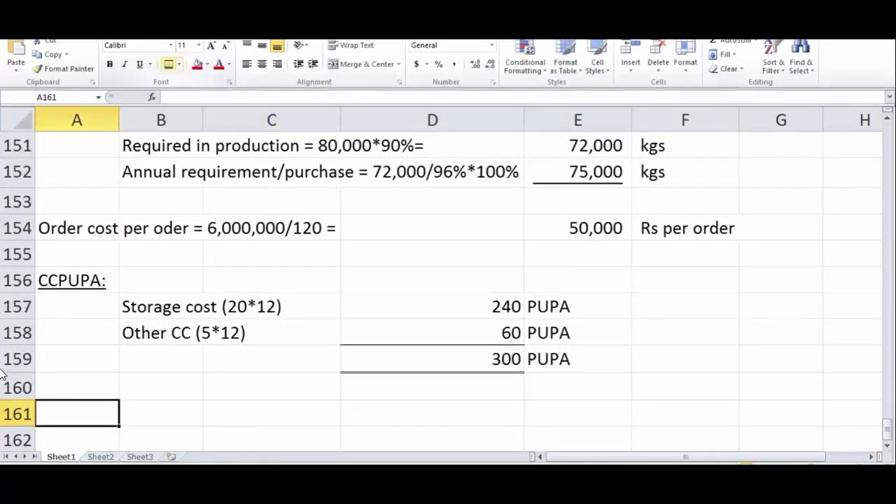
pyautogui.write('EO')
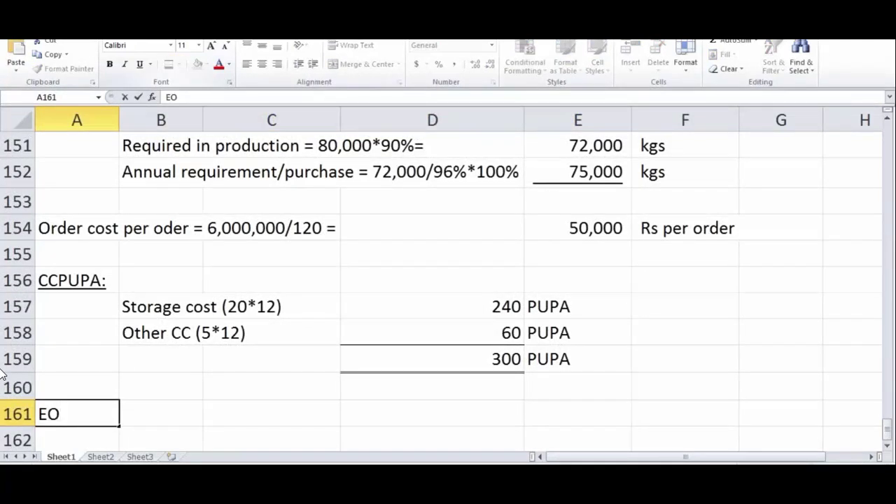
pyautogui.write('Q =')
pyautogui.press('Return')
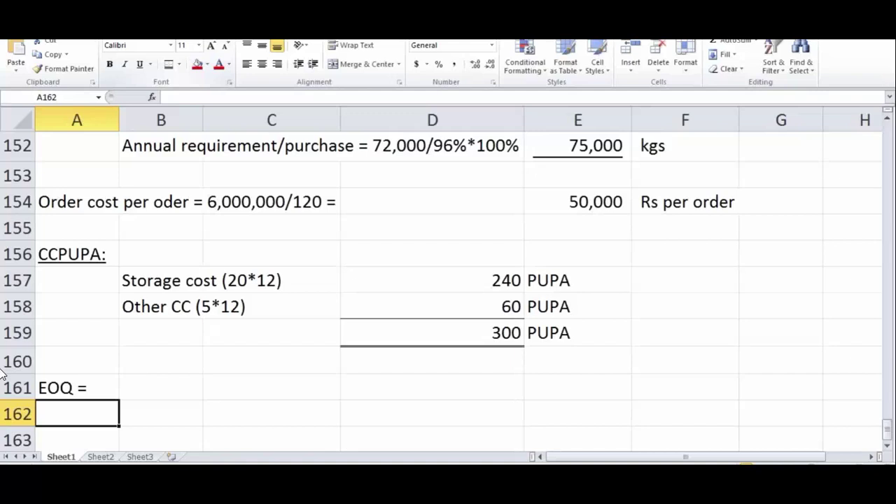
# - Enter the economic order quantity as "5,000 units" in B161
pyautogui.press('Up')
pyautogui.press('Right')
pyautogui.press('Right')
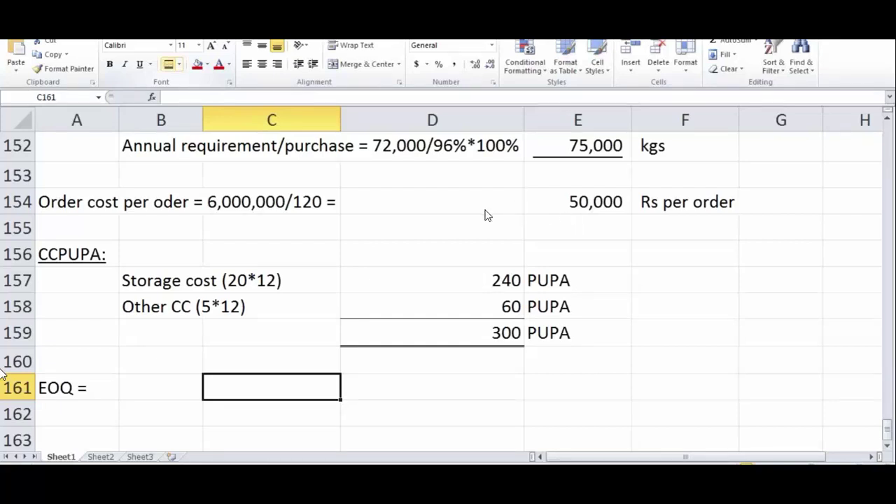
pyautogui.press('Left')
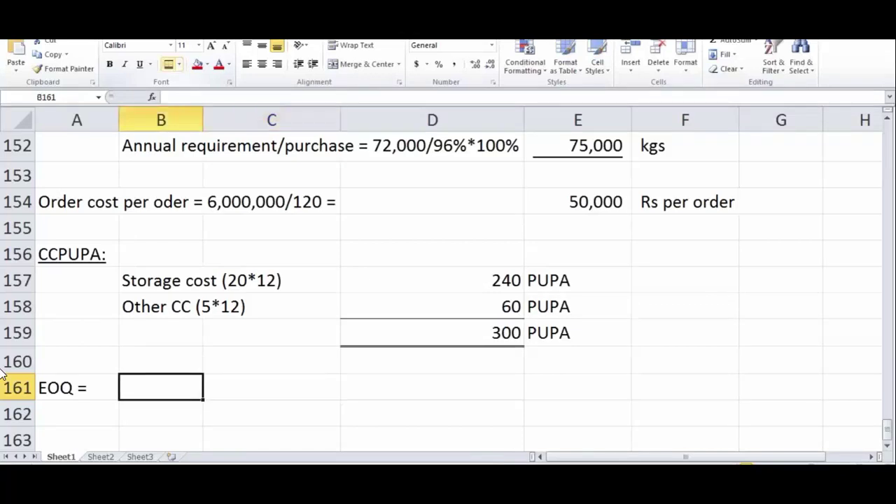
pyautogui.write('5,000 units')
pyautogui.press('Return')
# - Read requirement (b) of the practice question about the vendor's quantity discount on minimum order sizes
pyautogui.hotkey('alt', 'Tab')
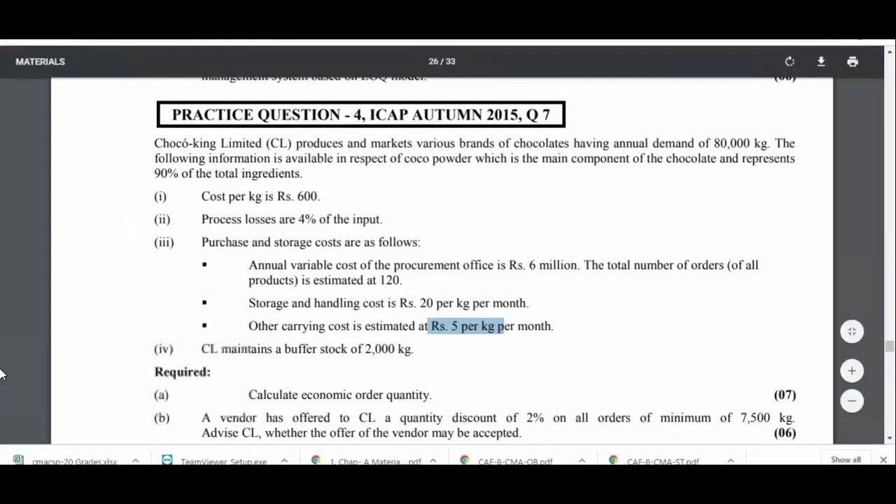
pyautogui.scroll(-2, 0, 373)
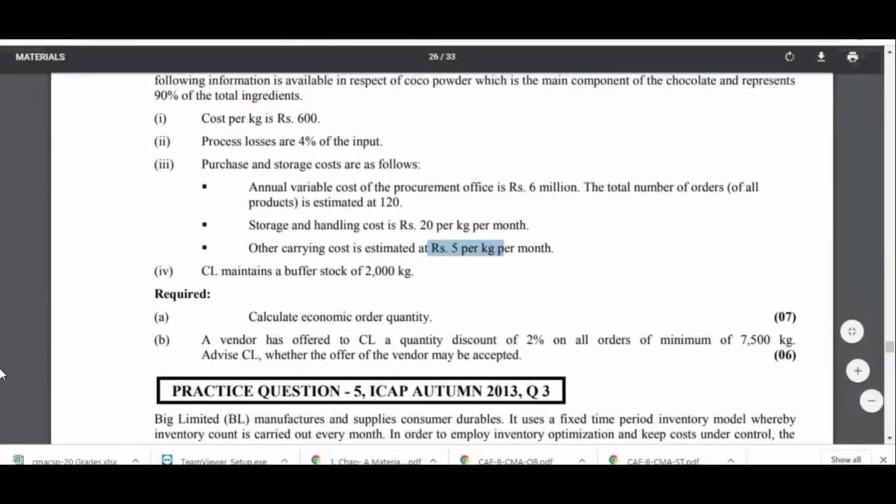
pyautogui.moveTo(202, 340); pyautogui.dragTo(798, 305)
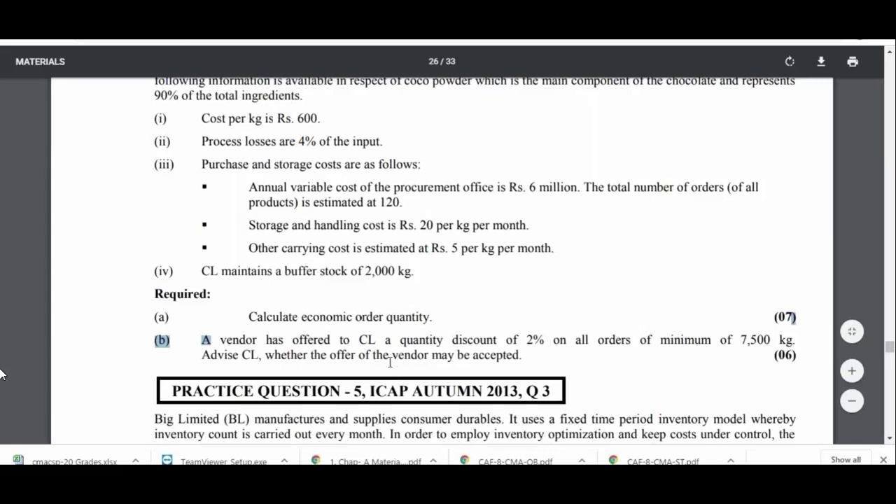
pyautogui.click(519, 355)
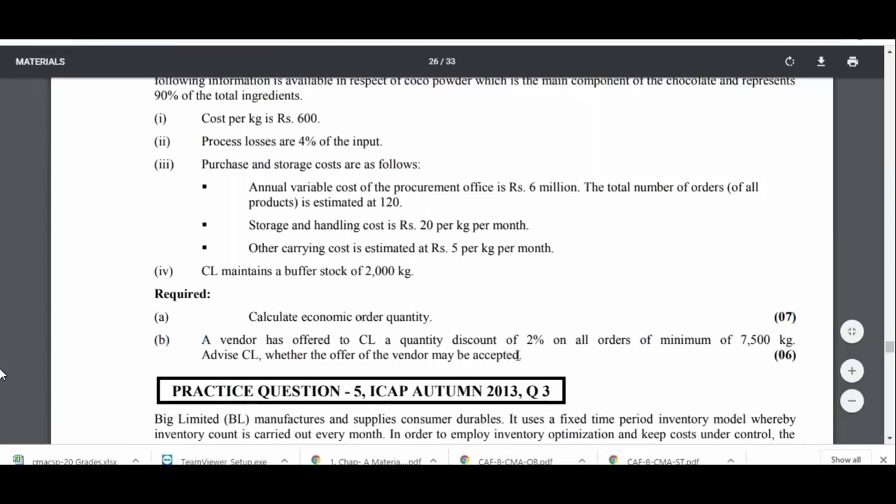
# - Compare the economic order quantity in B161 with the vendor's 7,500 kg minimum order in requirement (b)
pyautogui.hotkey('alt', 'Tab')
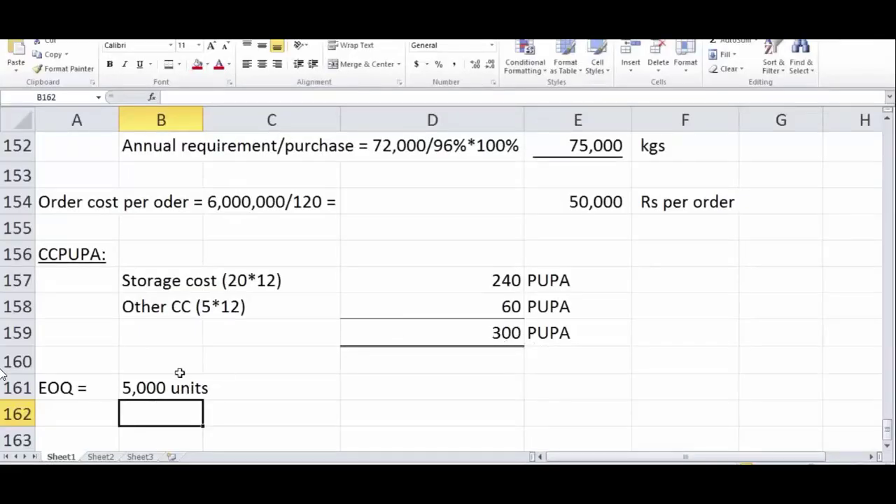
pyautogui.click(150, 385)
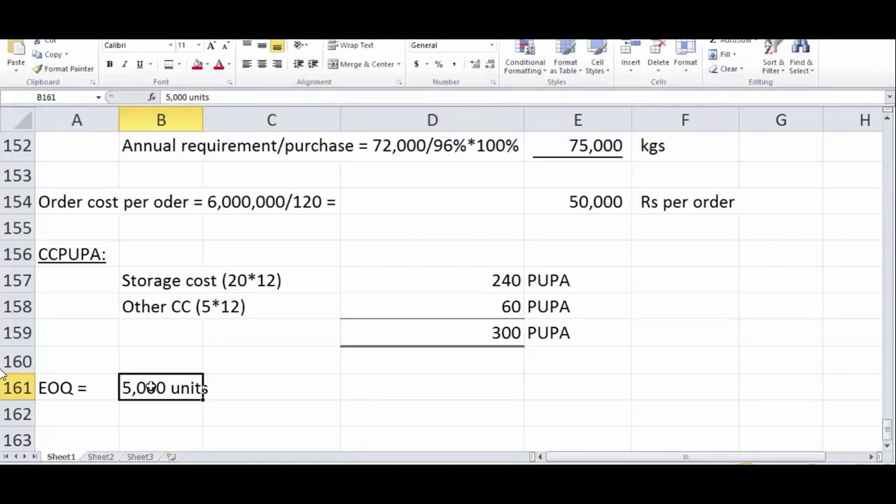
pyautogui.hotkey('alt', 'Tab')
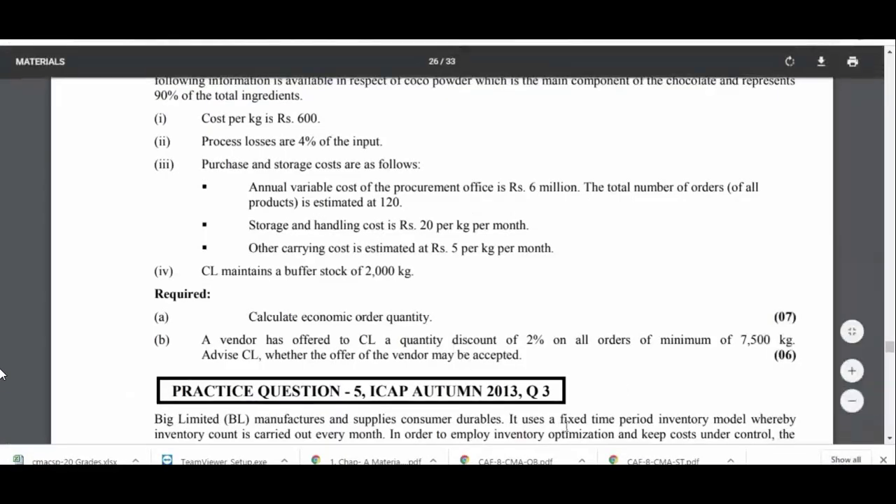
pyautogui.doubleClick(725, 340)
pyautogui.moveTo(751, 341); pyautogui.dragTo(793, 341)
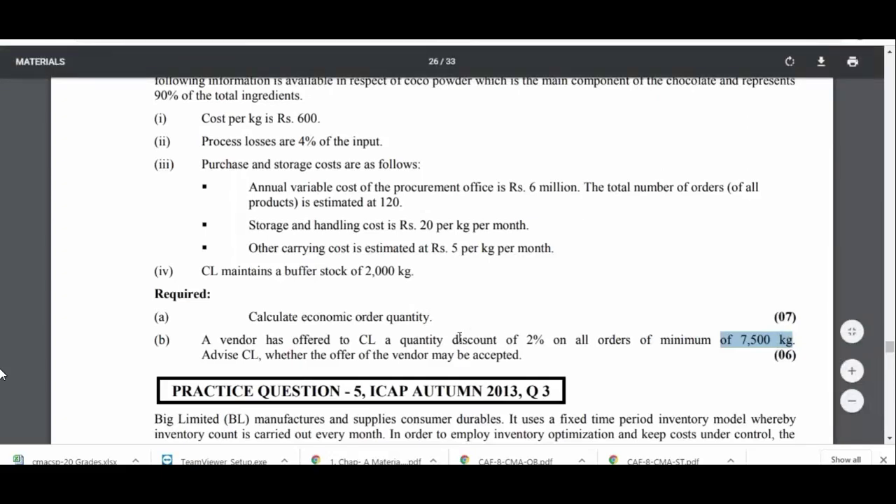
pyautogui.hotkey('alt', 'Tab')
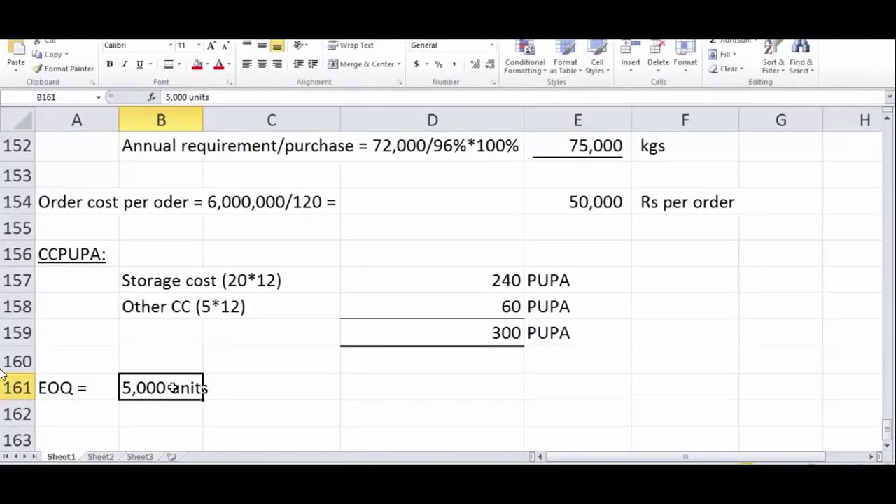
pyautogui.hotkey('alt', 'Tab')
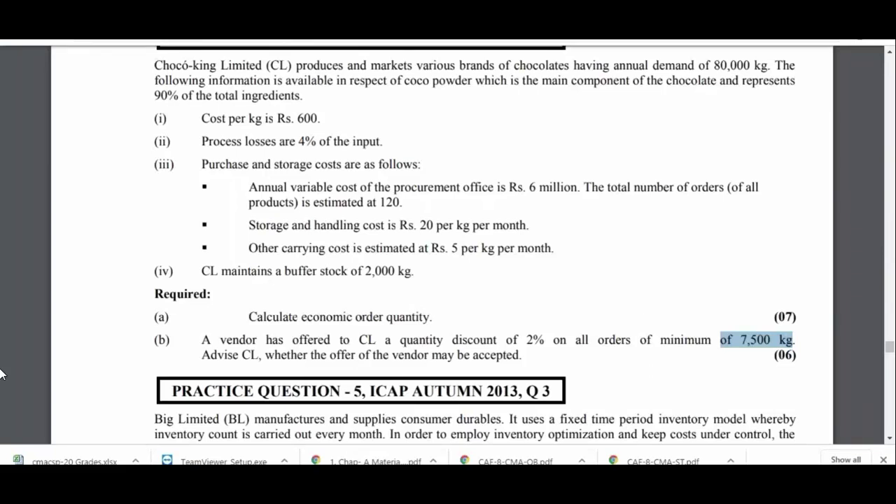
# - Check the carrying cost total in D159 against the storage and other carrying costs stated in the question
pyautogui.hotkey('alt', 'Tab')
pyautogui.press('Up')
pyautogui.press('Right')
pyautogui.press('Up')
pyautogui.press('Left')
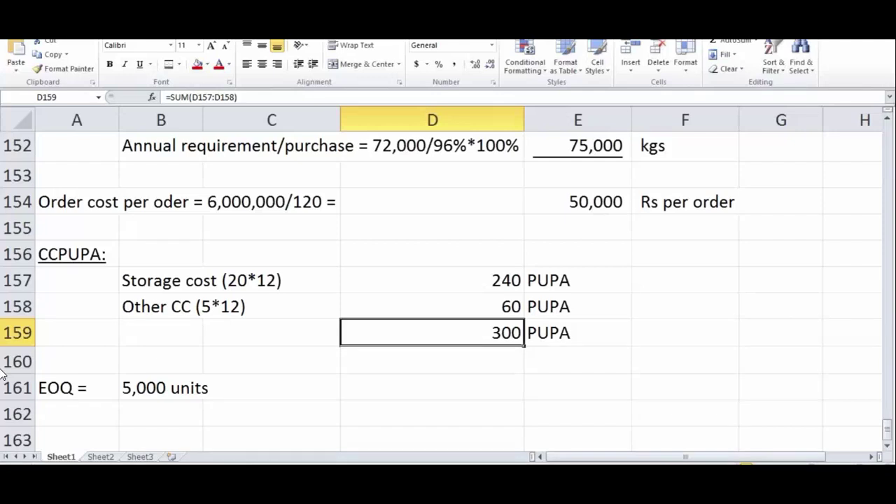
pyautogui.hotkey('alt', 'Tab')
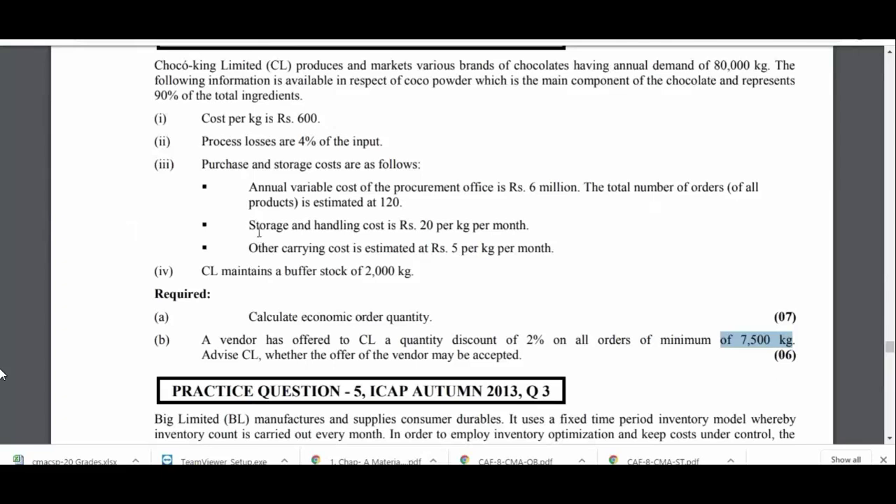
pyautogui.moveTo(250, 225); pyautogui.dragTo(481, 251)
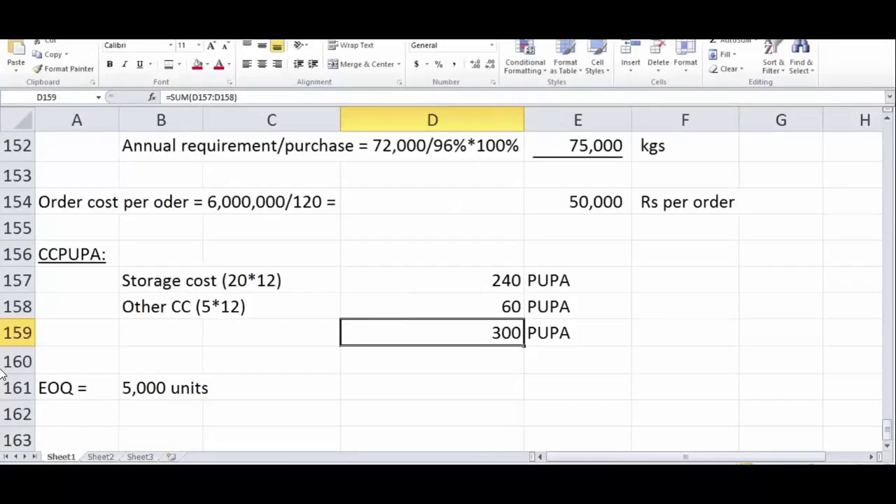
# - Review the annual requirement, order cost and carrying cost workings under PQ-4 in the worksheet
pyautogui.press('Up')
pyautogui.press('Up')
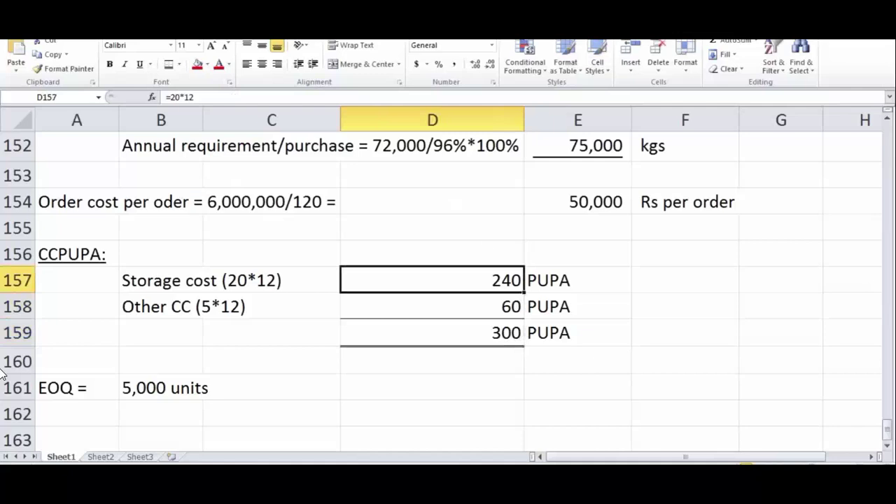
pyautogui.press('Up')
pyautogui.press('Up')
pyautogui.press('Up')
pyautogui.press('Up')
pyautogui.press('Up')
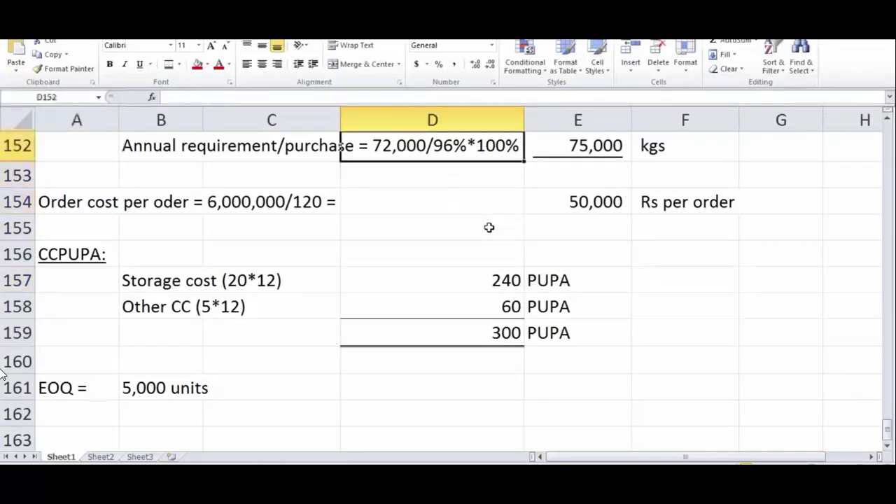
pyautogui.press('Up')
pyautogui.press('Up')
pyautogui.press('Up')
pyautogui.press('Down')
pyautogui.press('Down')
pyautogui.press('Down')
pyautogui.press('Down')
pyautogui.press('Down')
pyautogui.press('Down')
pyautogui.press('Down')
pyautogui.press('Down')
pyautogui.press('Down')
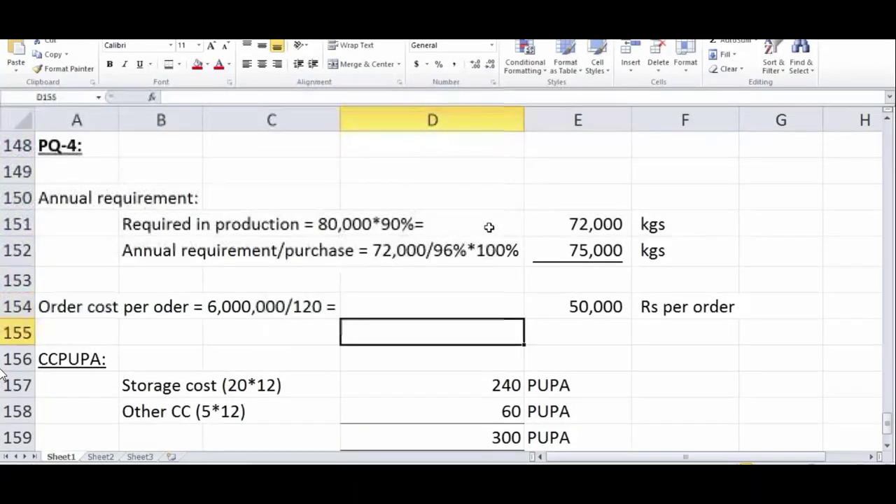
pyautogui.press('Up')
pyautogui.press('Up')
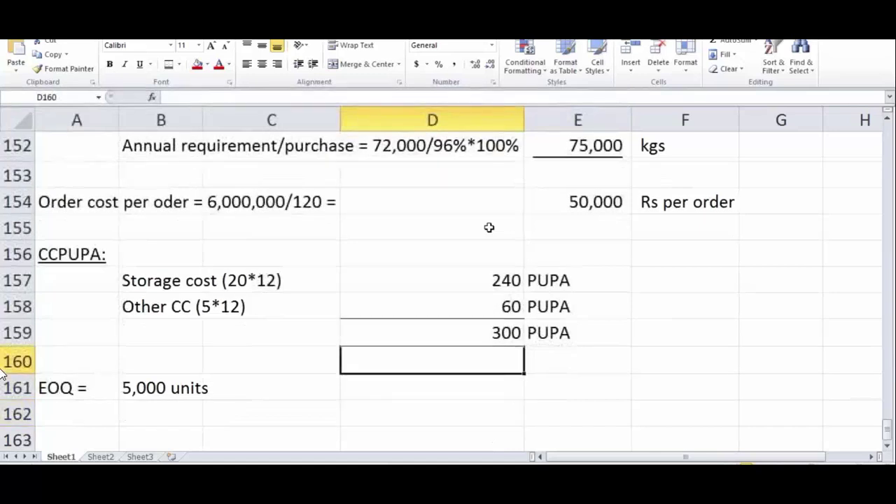
# - Examine the storage and other carrying cost labels and amounts in rows 157 and 158
pyautogui.hotkey('shift', 'Up')
pyautogui.hotkey('shift', 'Up')
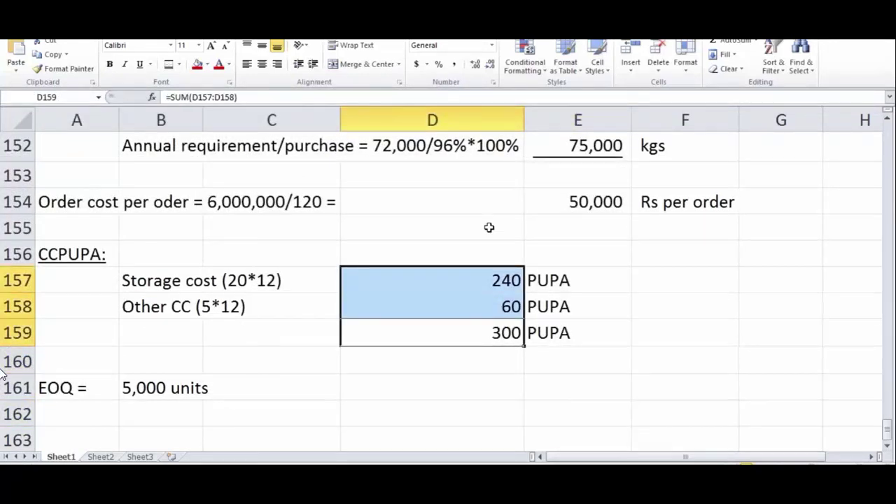
pyautogui.press('Left')
pyautogui.press('Left')
pyautogui.press('Up')
pyautogui.press('Up')
pyautogui.hotkey('shift', 'Down')
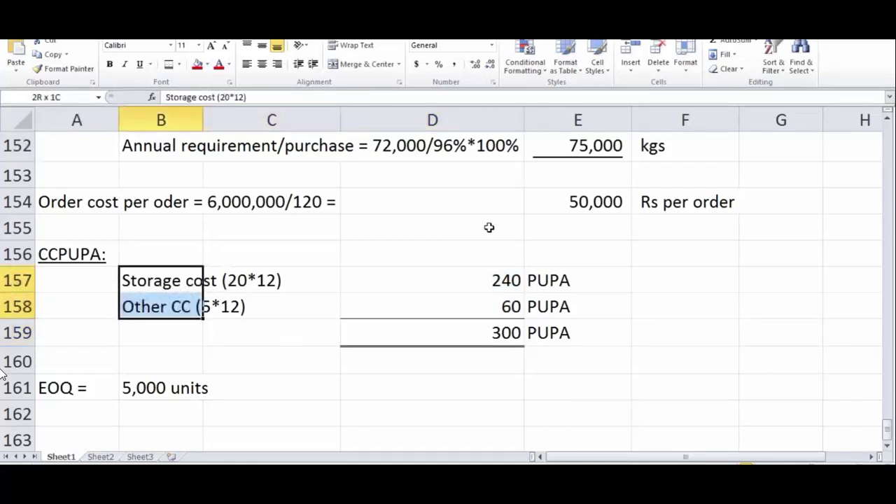
pyautogui.press('Right')
pyautogui.press('Right')
pyautogui.press('Right')
pyautogui.press('Left')
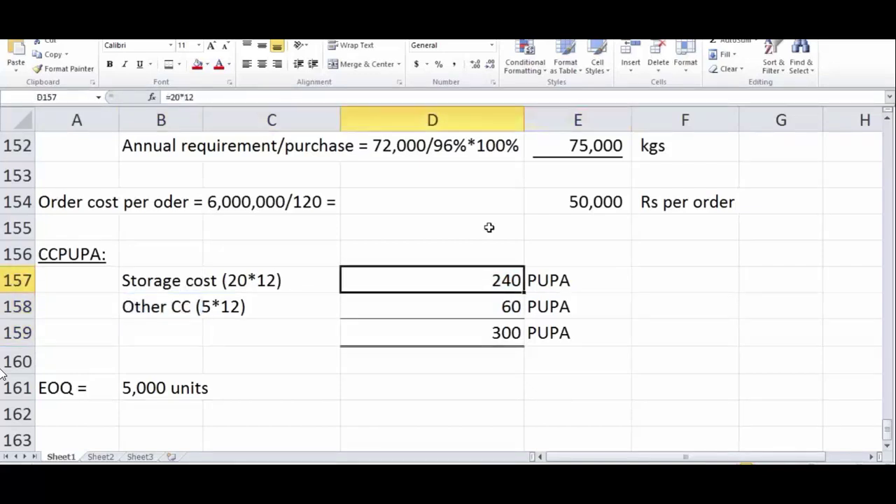
pyautogui.hotkey('shift', 'Down')
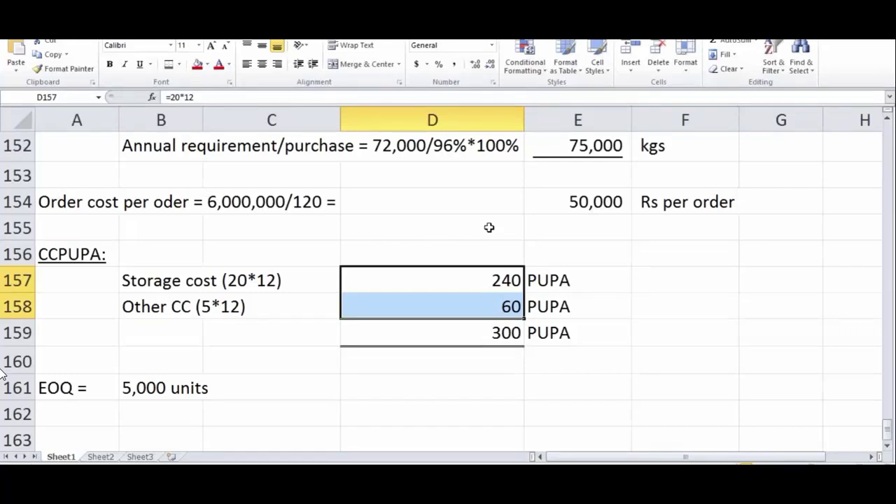
# - Enter the label "(b) Total cost (Total purchase cost + ACC + AOC) at EOQ" in A163, leaving a blank row below the EOQ
pyautogui.press('Down')
pyautogui.press('Down')
pyautogui.press('Down')
pyautogui.press('Down')
pyautogui.press('Left')
pyautogui.press('Left')
pyautogui.press('Left')
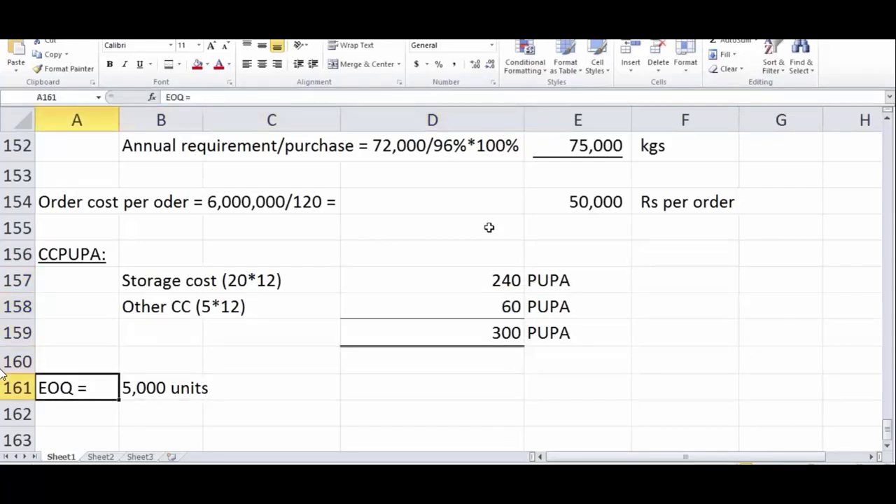
pyautogui.press('Down')
pyautogui.press('Down')
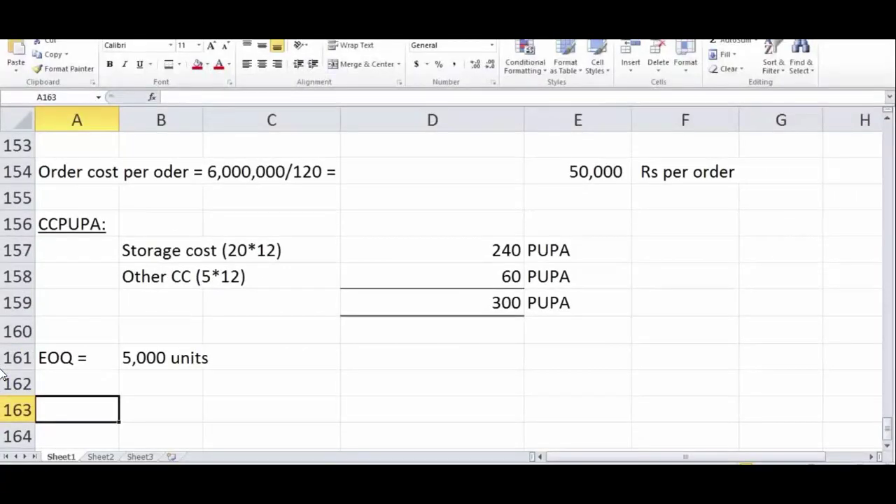
pyautogui.write('(b) Toa')
pyautogui.press('BackSpace')
pyautogui.press('BackSpace')
pyautogui.write('otal cost )')
pyautogui.press('BackSpace')
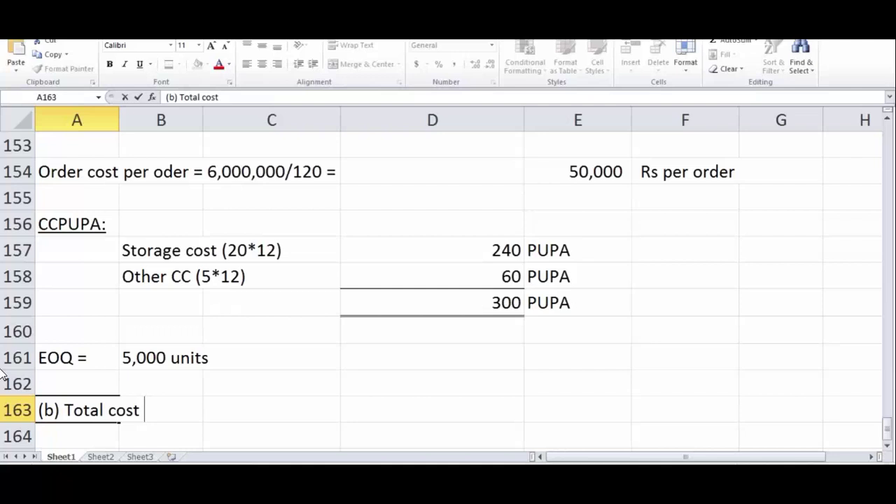
pyautogui.write('(Total pur')
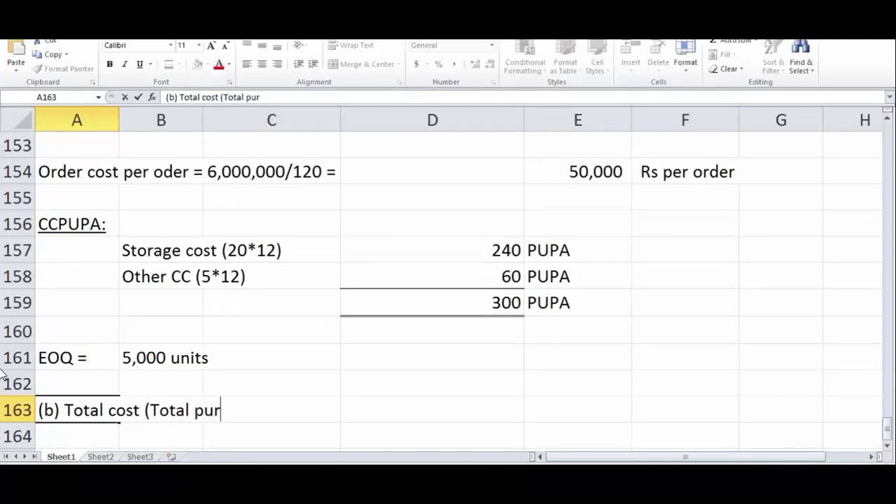
pyautogui.write('chase cost ')
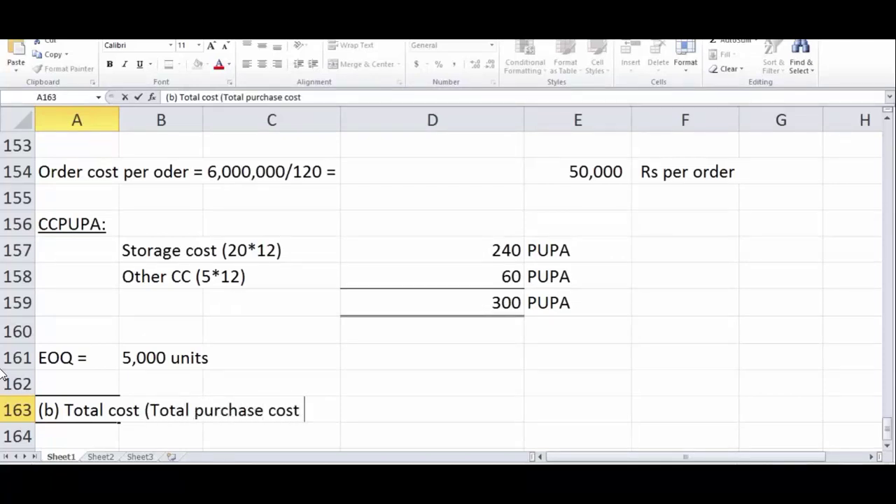
pyautogui.write('+ ACC ')
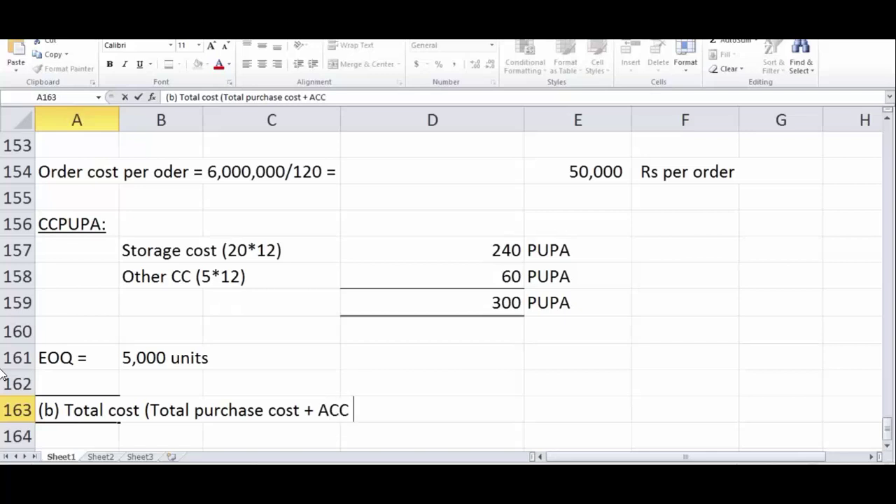
pyautogui.write('+ AOC) at EOQ')
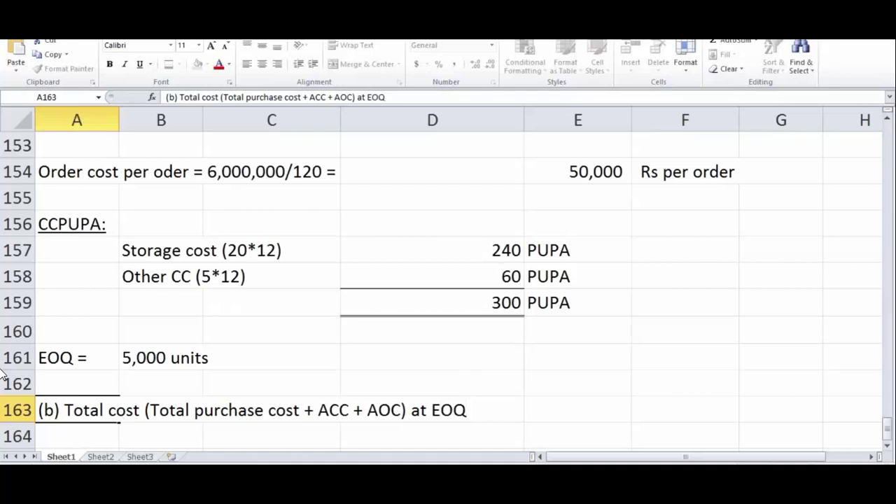
pyautogui.press('Return')
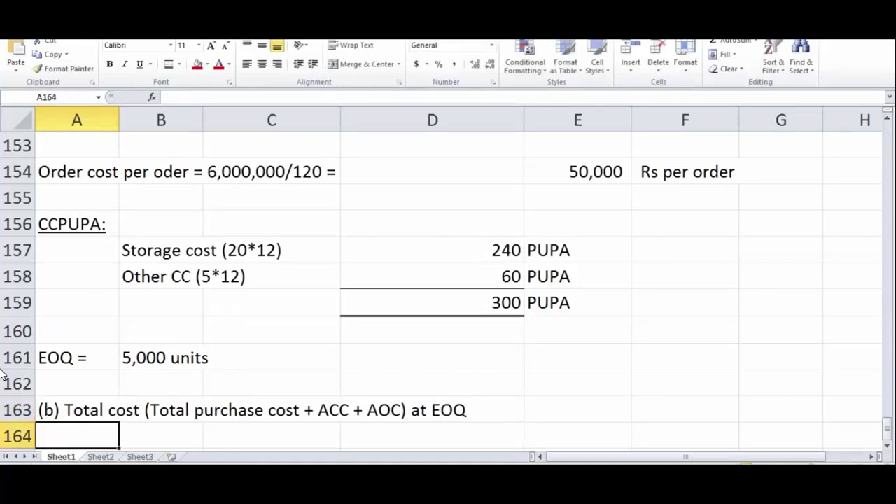
# - Enter the label "Total cost (TPC+ACC+AOC) at 7,500 kgs" in A164
pyautogui.write('Total cost')
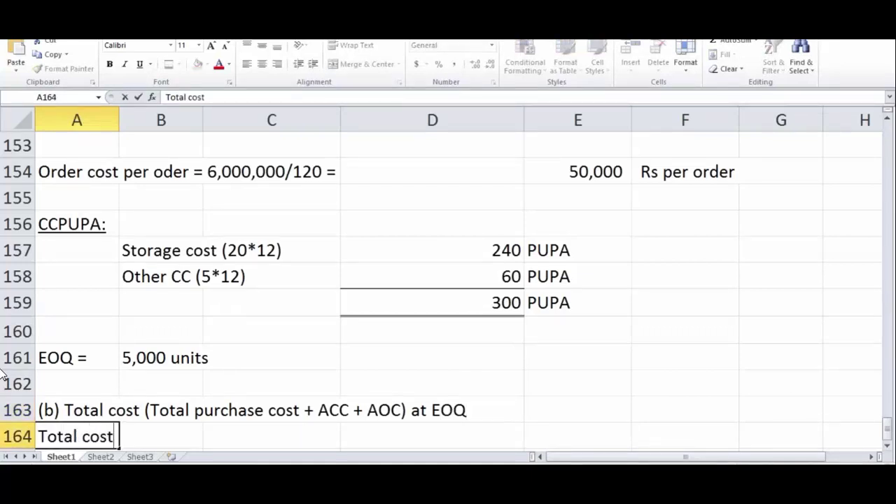
pyautogui.press('Return')
pyautogui.press('Up')
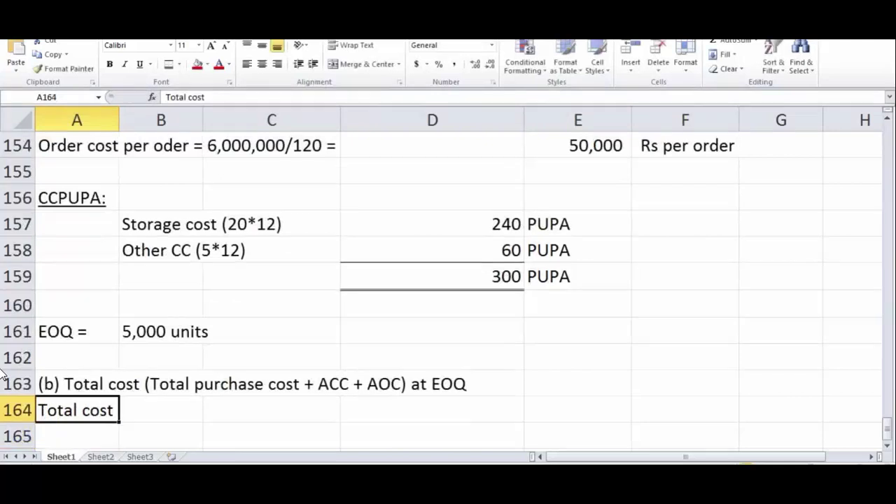
pyautogui.press('F2')
pyautogui.write(')')
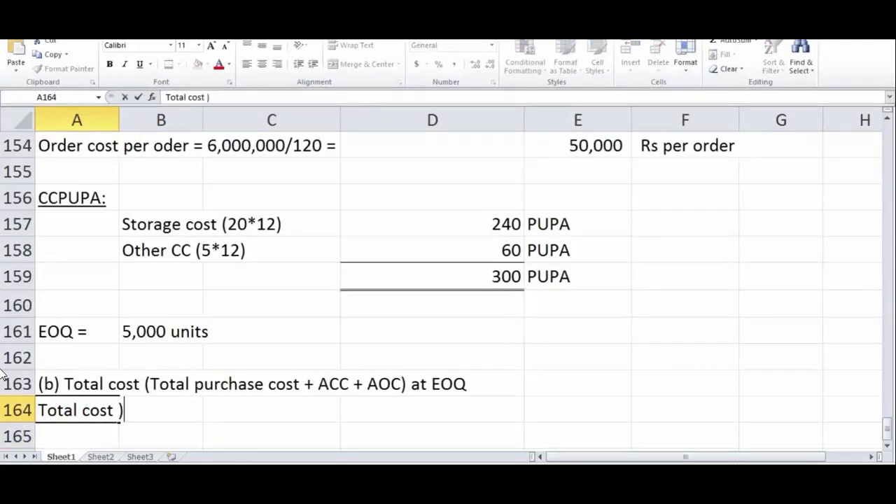
pyautogui.press('BackSpace')
pyautogui.write('(TP')
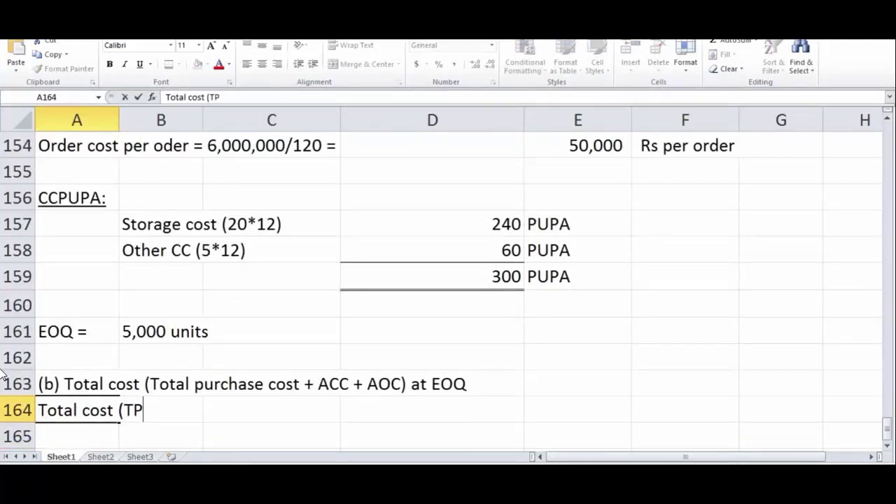
pyautogui.write('C+ACC')
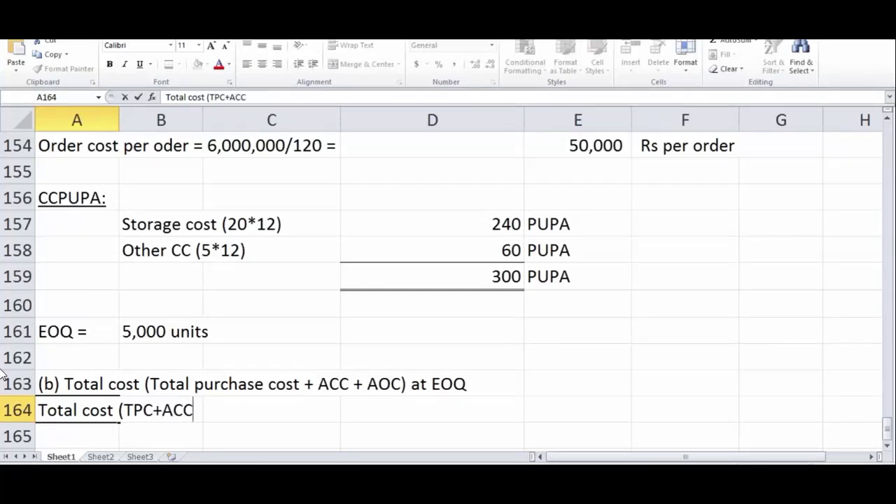
pyautogui.write('+AOC) at')
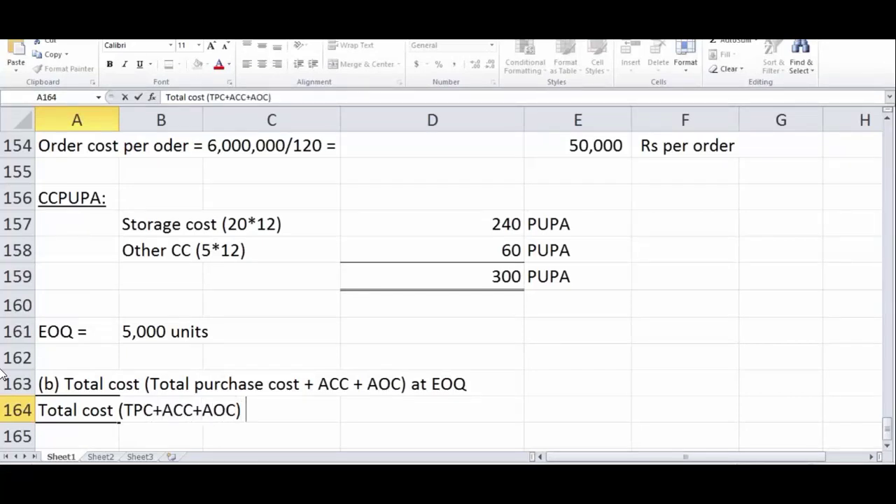
pyautogui.write(' 7,500')
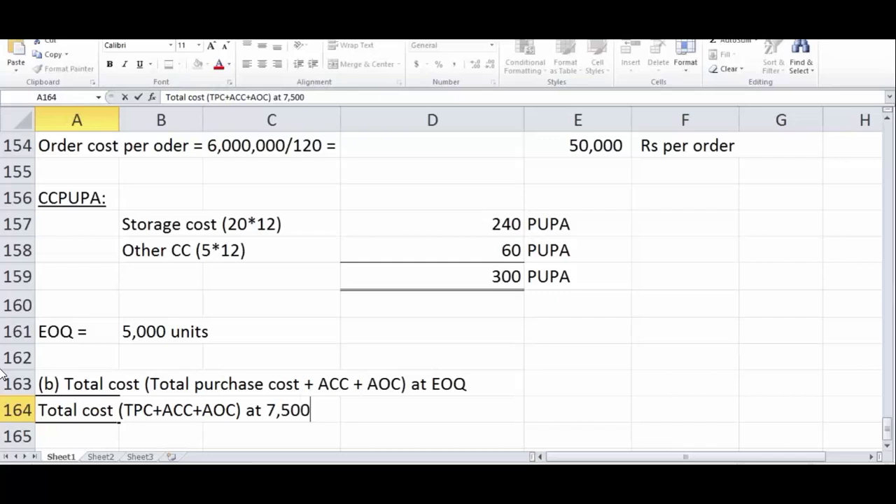
pyautogui.write(' kgs')
pyautogui.press('Return')
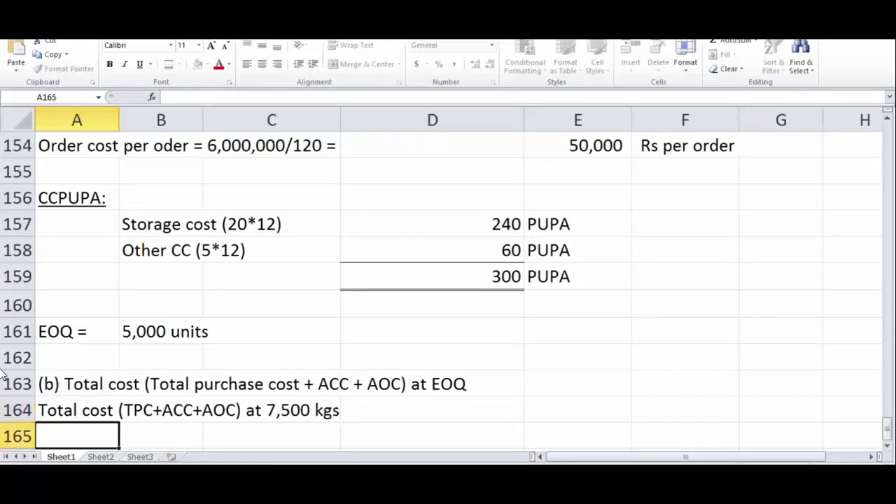
# - Enter the label "Compare and decide" in A165, checking the discount offer in the question PDF first
pyautogui.press('Up')
pyautogui.hotkey('alt', 'Tab')
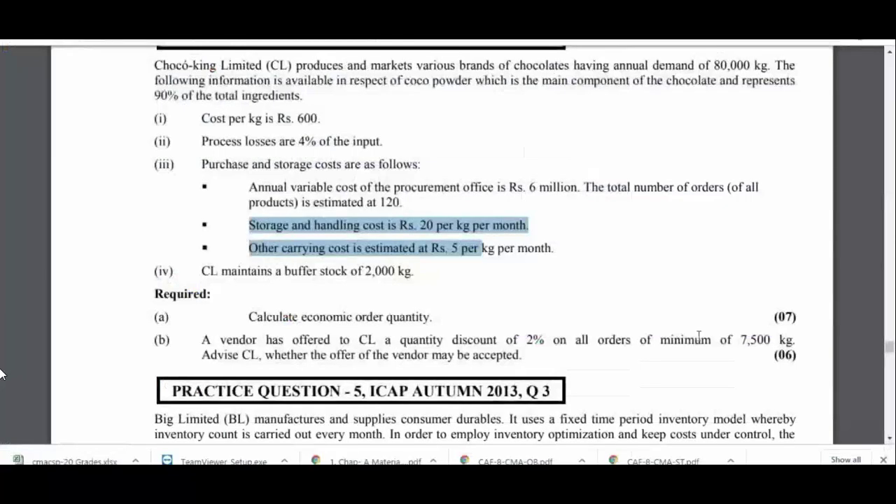
pyautogui.hotkey('alt', 'Tab')
pyautogui.press('Down')
pyautogui.write('C')
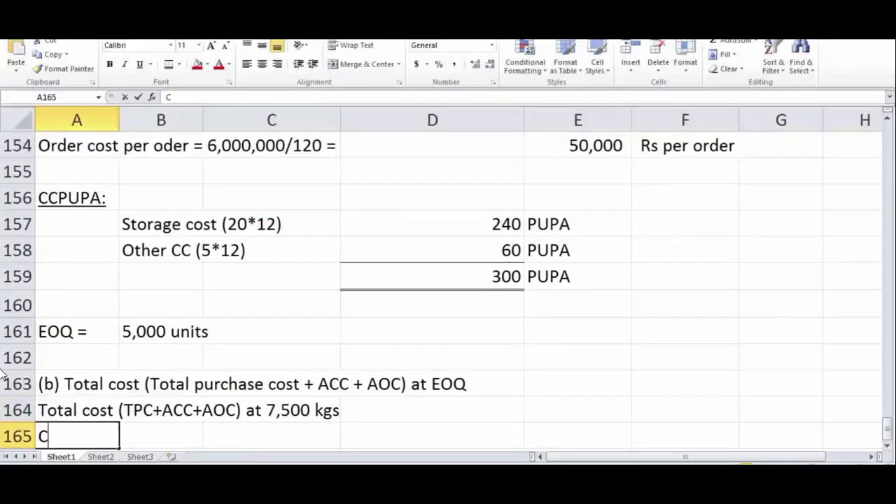
pyautogui.write('ompare and dec')
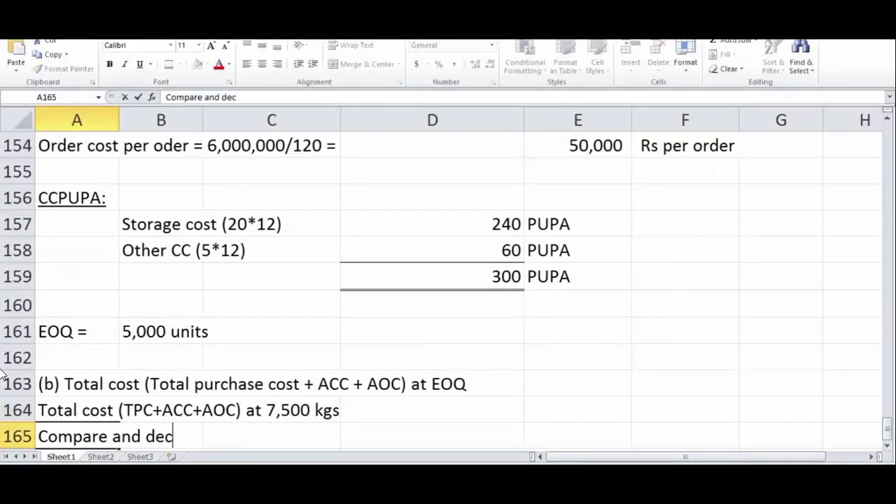
pyautogui.write('ide')
pyautogui.press('Return')
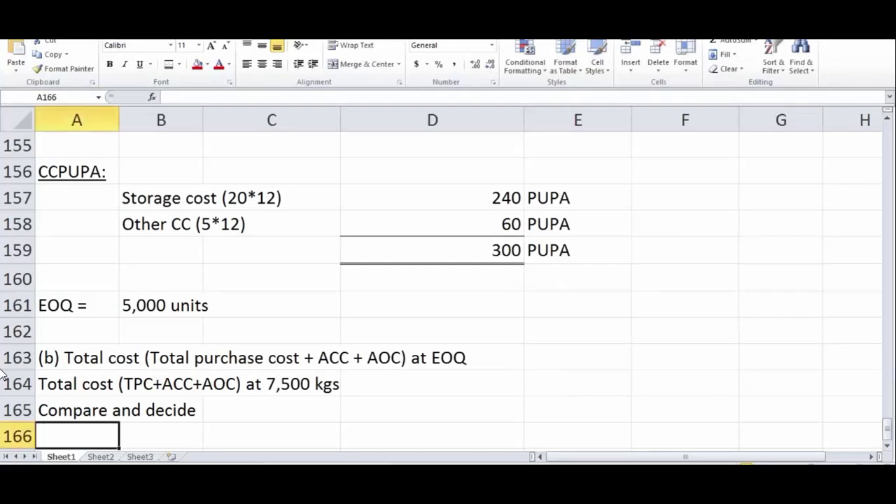
# - Review the PQ-4 workings from the heading in row 148 through the annual requirement, order cost and carrying cost rows
pyautogui.press('Up')
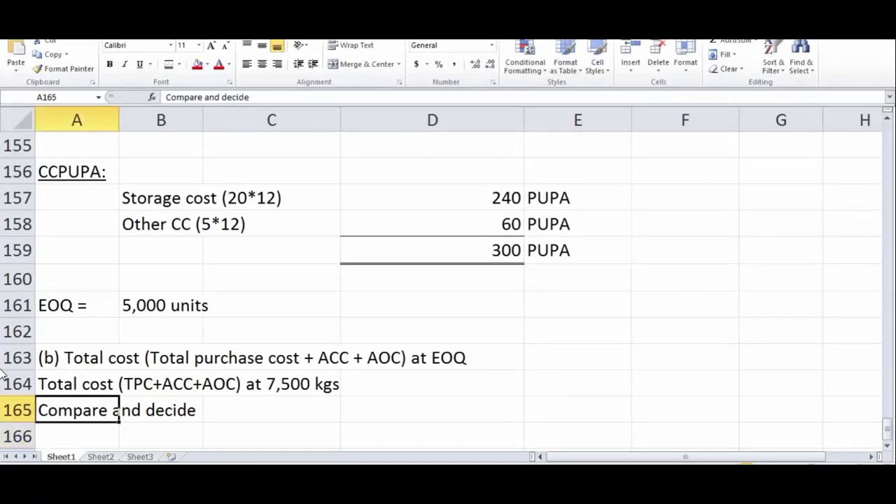
pyautogui.press('Up')
pyautogui.press('Up')
pyautogui.press('Up')
pyautogui.press('Up')
pyautogui.press('Up')
pyautogui.press('Up')
pyautogui.press('Up')
pyautogui.press('Up')
pyautogui.press('Up')
pyautogui.press('Up')
pyautogui.press('Up')
pyautogui.press('Up')
pyautogui.press('Up')
pyautogui.press('Up')
pyautogui.press('Up')
pyautogui.press('Up')
pyautogui.press('Up')
pyautogui.press('Up')
pyautogui.press('Up')
pyautogui.press('Up')
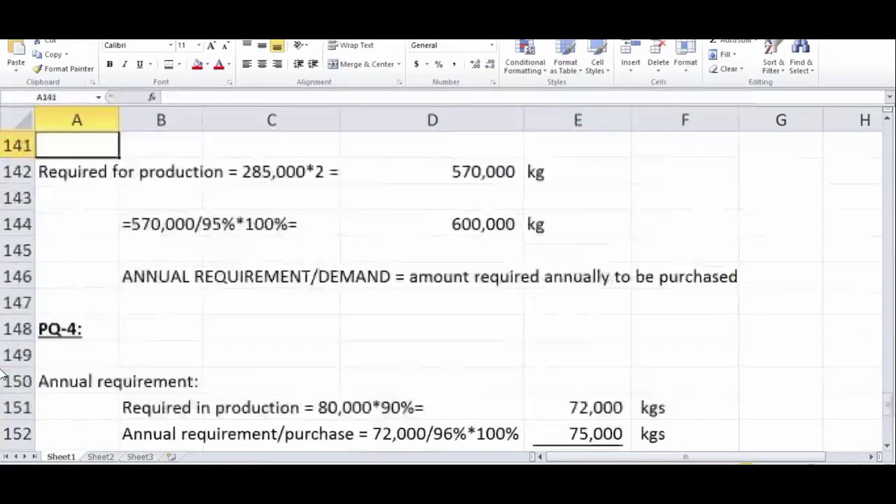
pyautogui.press('Down')
pyautogui.press('Down')
pyautogui.press('Down')
pyautogui.press('Down')
pyautogui.press('Down')
pyautogui.press('Down')
pyautogui.press('Down')
pyautogui.press('Down')
pyautogui.press('Down')
pyautogui.press('Down')
pyautogui.press('Down')
pyautogui.press('Down')
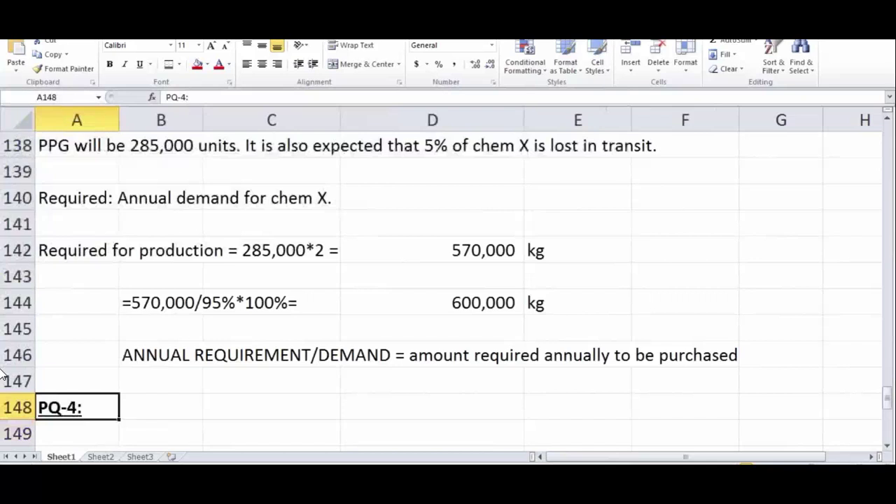
pyautogui.press('Down')
pyautogui.press('Down')
pyautogui.press('Down')
pyautogui.press('Down')
pyautogui.press('Down')
pyautogui.press('Down')
pyautogui.press('Down')
pyautogui.press('Down')
pyautogui.press('Down')
pyautogui.press('Down')
pyautogui.press('Down')
pyautogui.press('Down')
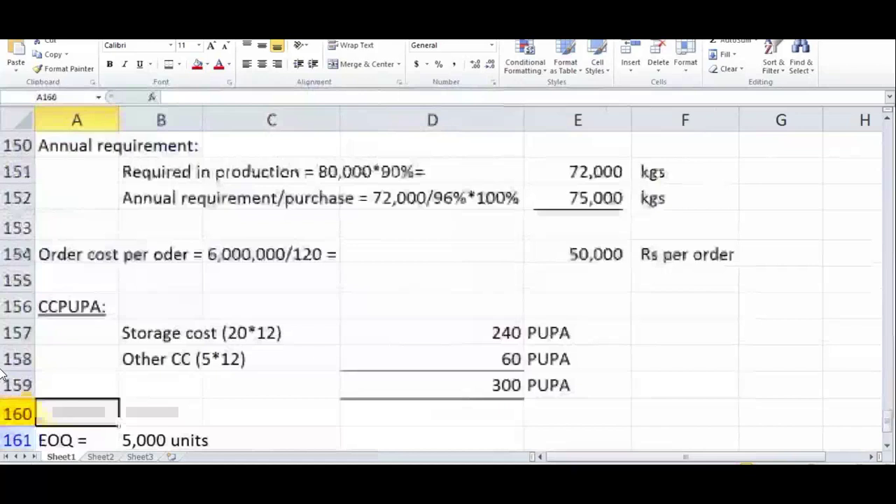
# - Enter "PQ-1", "PQ-4" and "Home assignment" in cells A167 to A169, leaving a blank row under the part (b) notes
pyautogui.press('Down')
pyautogui.press('Down')
pyautogui.press('Down')
pyautogui.press('Down')
pyautogui.press('Down')
pyautogui.press('Down')
pyautogui.press('Down')
pyautogui.press('Down')
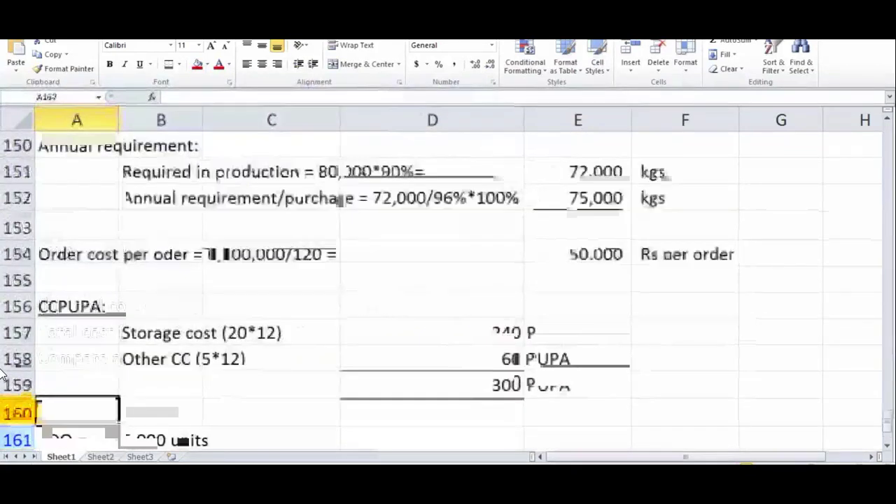
pyautogui.press('Down')
pyautogui.press('Down')
pyautogui.press('Down')
pyautogui.press('Down')
pyautogui.press('Down')
pyautogui.press('Down')
pyautogui.press('Down')
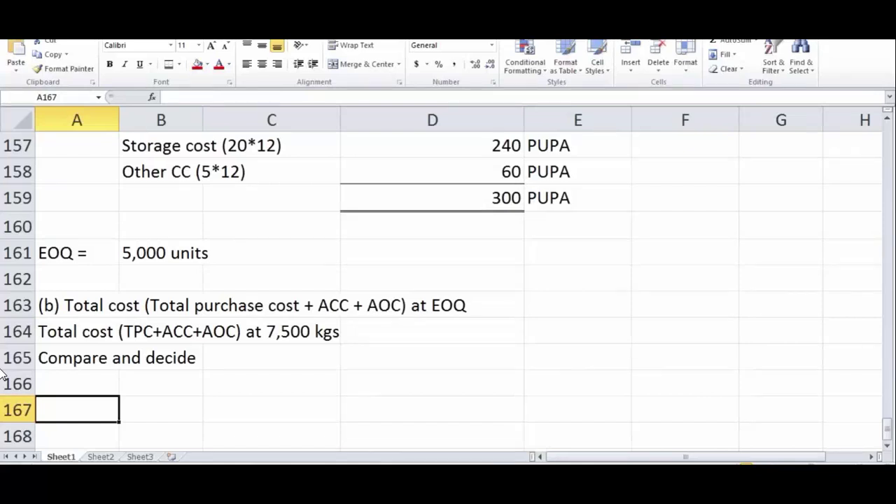
pyautogui.write('PQ-1')
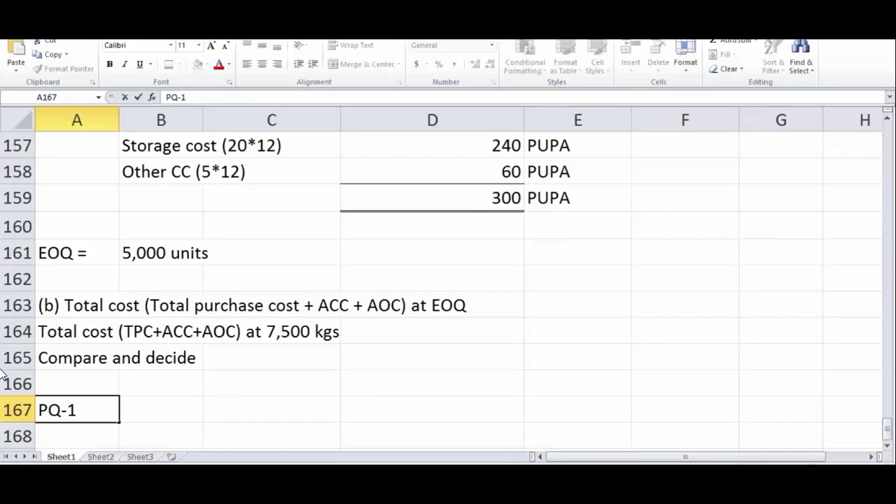
pyautogui.press('Return')
pyautogui.write('P')
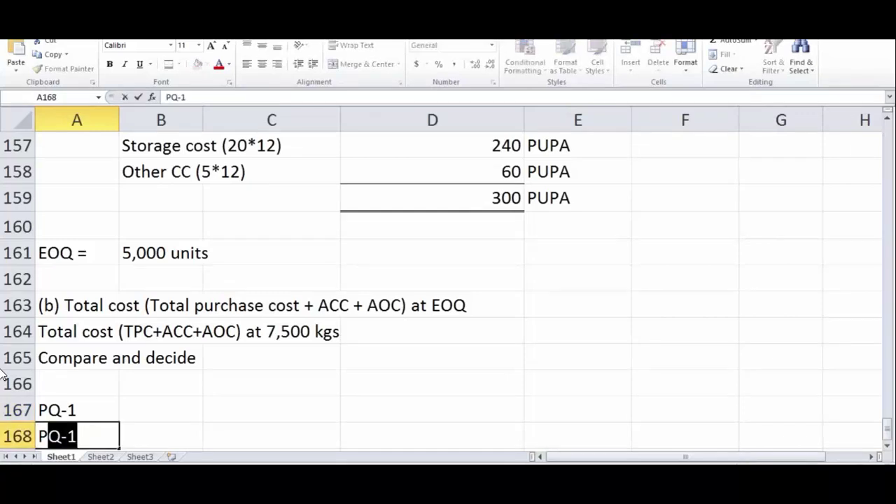
pyautogui.write('Q-4')
pyautogui.press('Return')
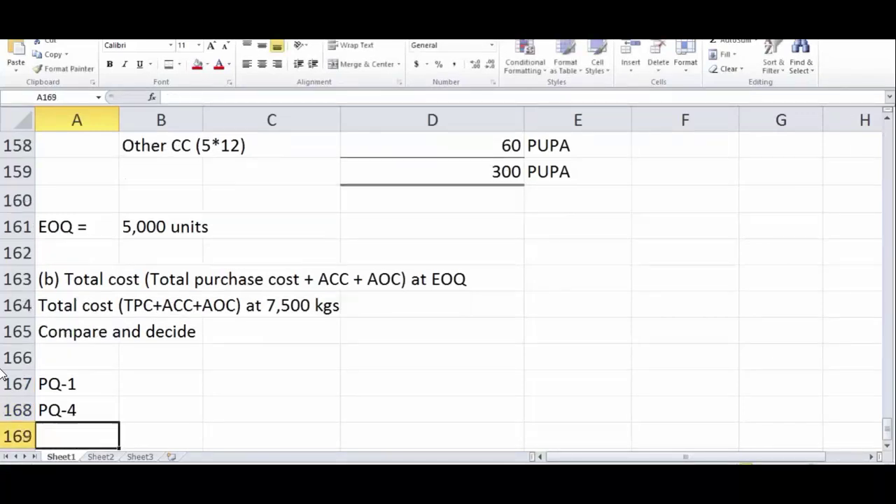
pyautogui.write('Home assignment')
pyautogui.press('Return')
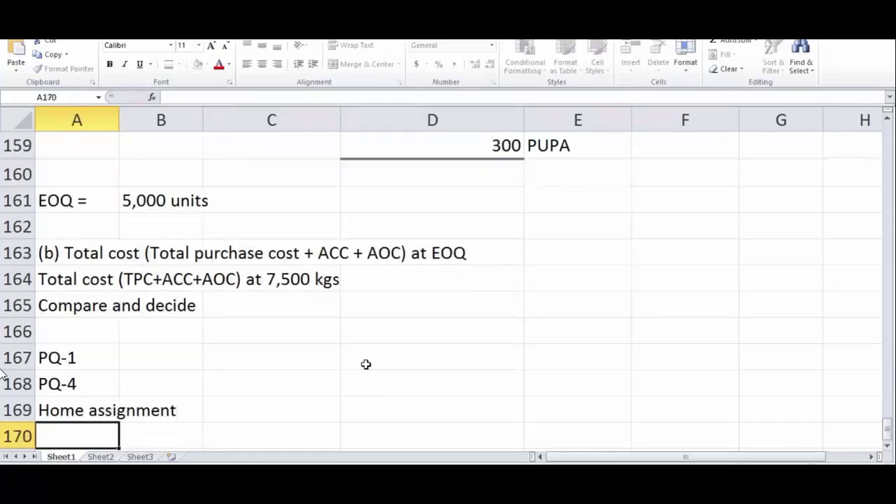
# - Make the PQ-1 and PQ-4 entries in A167:A168 bold
pyautogui.press('Up')
pyautogui.press('Up')
pyautogui.hotkey('shift', 'Up')
pyautogui.hotkey('ctrl', 'b')
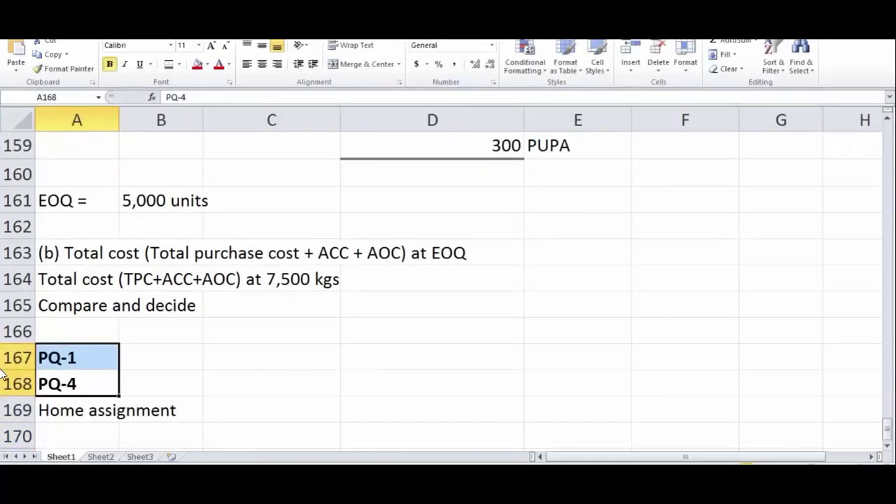
# - Switch to the cmacsp-20 Grades workbook showing the home assignment tracking table
pyautogui.click(297, 483)
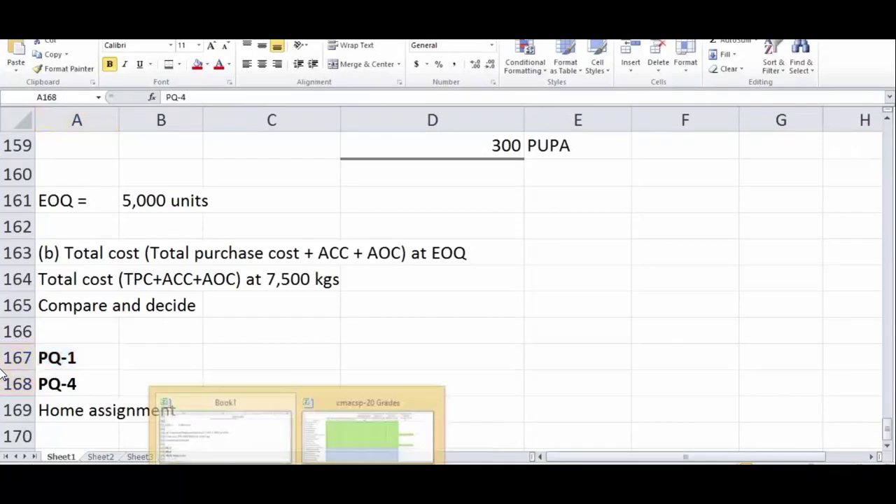
pyautogui.click(359, 441)
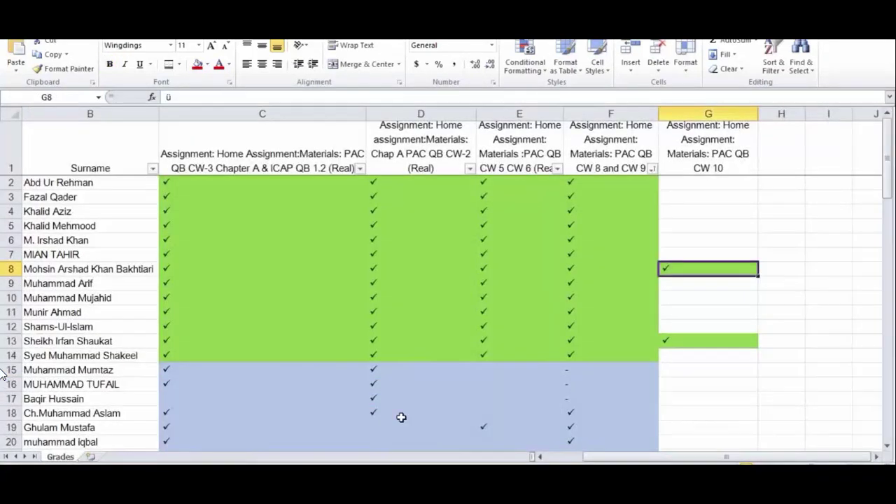
pyautogui.click(586, 289)
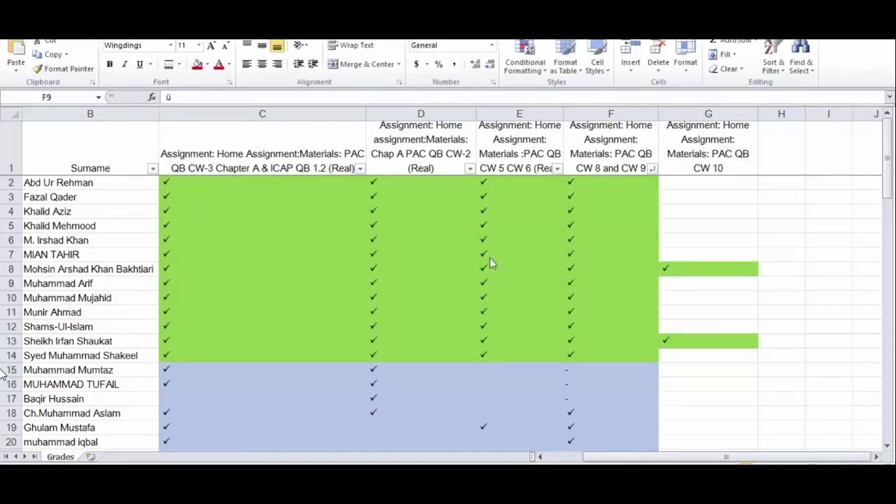
# - Hide the Surname column B in the Grades sheet
pyautogui.press('Up')
pyautogui.press('Up')
pyautogui.press('Up')
pyautogui.press('Up')
pyautogui.press('Up')
pyautogui.press('Up')
pyautogui.press('Up')
pyautogui.press('Up')
pyautogui.press('Down')
pyautogui.press('Left')
pyautogui.press('Left')
pyautogui.press('Left')
pyautogui.press('Left')
pyautogui.press('Left')
pyautogui.press('Right')
pyautogui.press('Right')
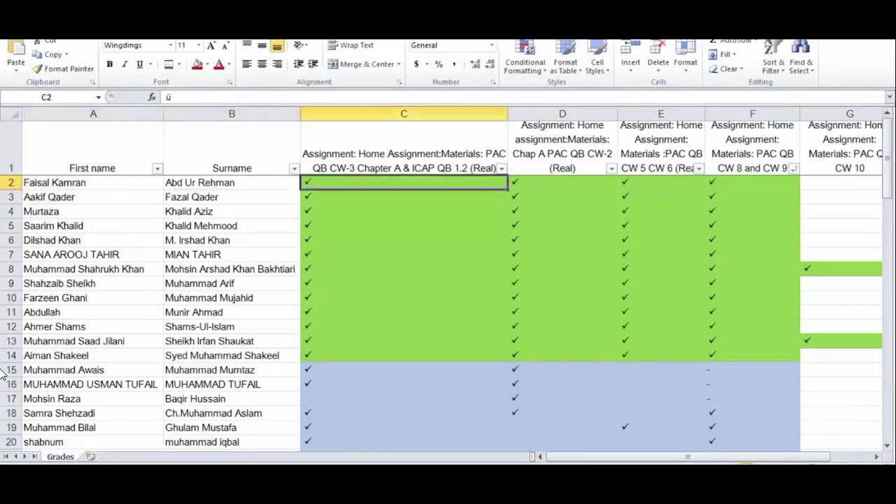
pyautogui.rightClick(229, 113)
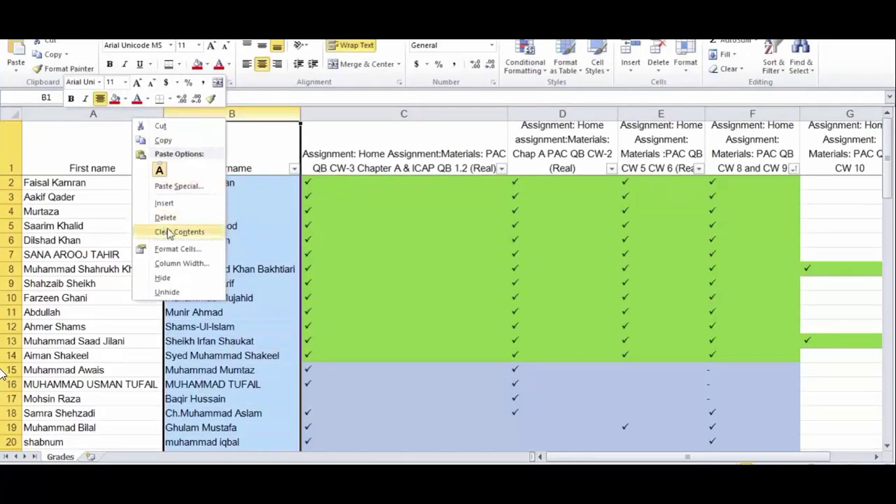
pyautogui.click(172, 280)
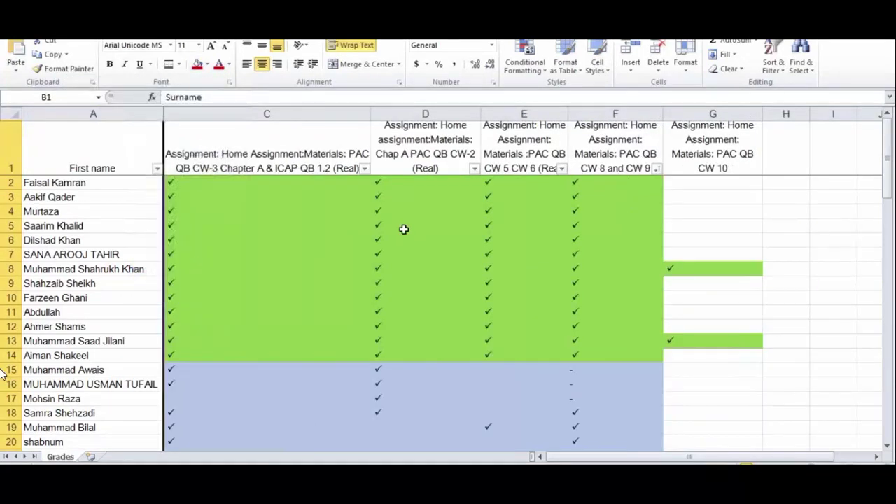
pyautogui.click(404, 229)
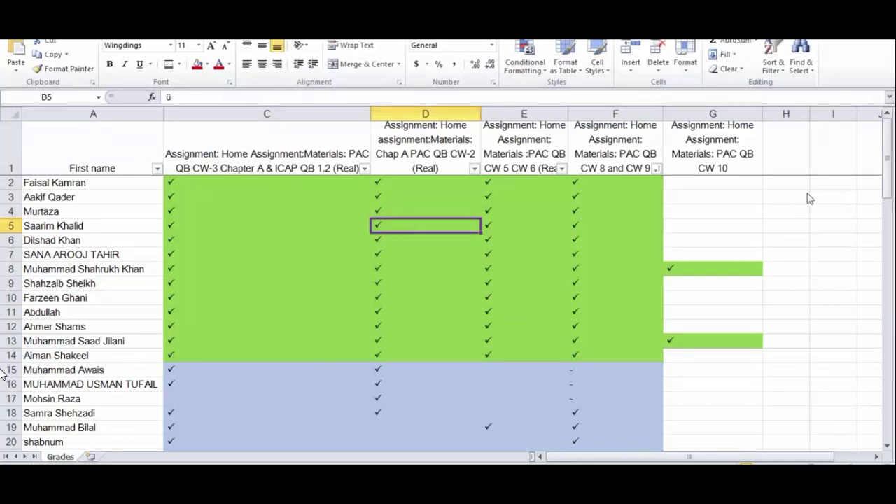
# - Examine the home assignment check marks across row 7 and down the CW 10 column from row 7 to row 13
pyautogui.press('Down')
pyautogui.press('Down')
pyautogui.press('Right')
pyautogui.press('Right')
pyautogui.press('Left')
pyautogui.press('Home')
pyautogui.press('Right')
pyautogui.press('Right')
pyautogui.press('Right')
pyautogui.press('Right')
pyautogui.press('Right')
pyautogui.press('Right')
pyautogui.press('Right')
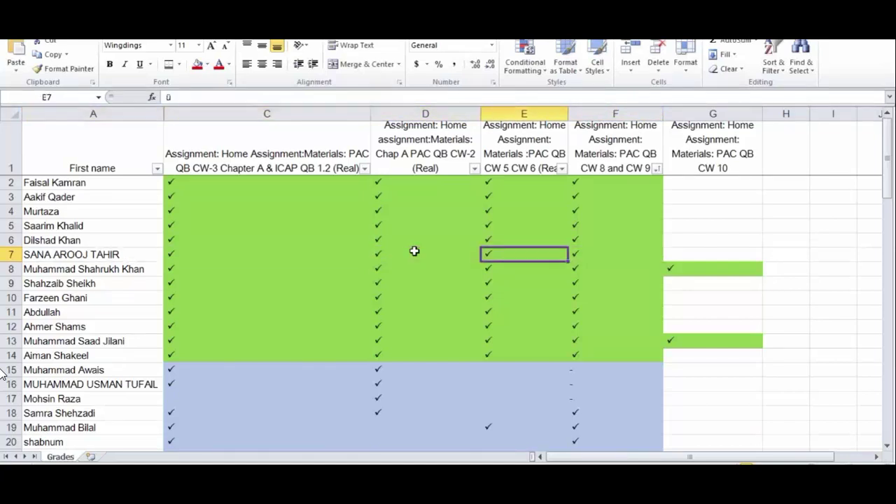
pyautogui.press('Left')
pyautogui.press('Left')
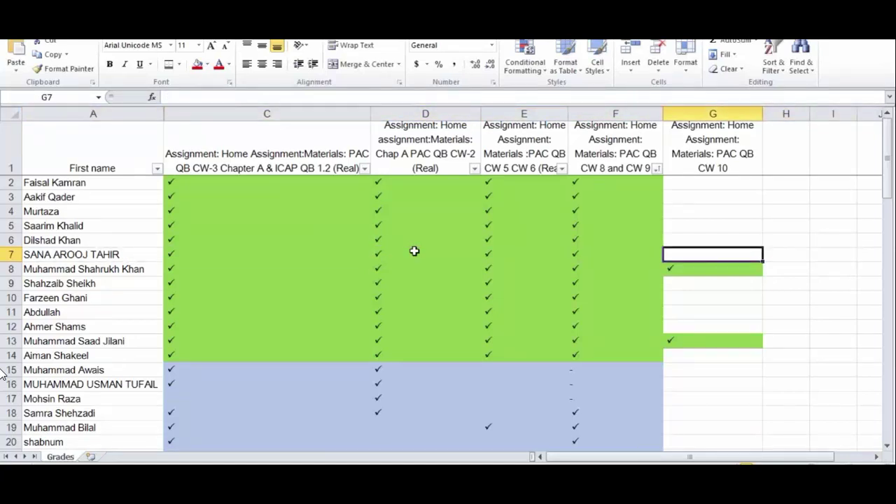
pyautogui.hotkey('shift', 'Down')
pyautogui.hotkey('shift', 'Down')
pyautogui.hotkey('shift', 'Down')
pyautogui.hotkey('shift', 'Down')
pyautogui.hotkey('shift', 'Down')
pyautogui.hotkey('shift', 'Down')
# - Go through the students in the First name column from row 2 to row 17, comparing their assignment check marks
pyautogui.press('Left')
pyautogui.press('Left')
pyautogui.press('Left')
pyautogui.press('Left')
pyautogui.press('Left')
pyautogui.press('Up')
pyautogui.press('Up')
pyautogui.press('Up')
pyautogui.press('Up')
pyautogui.press('Up')
pyautogui.press('Down')
pyautogui.press('Down')
pyautogui.press('Down')
pyautogui.press('Down')
pyautogui.press('Down')
pyautogui.press('Down')
pyautogui.press('Down')
pyautogui.press('Down')
pyautogui.press('Down')
pyautogui.press('Down')
pyautogui.press('Down')
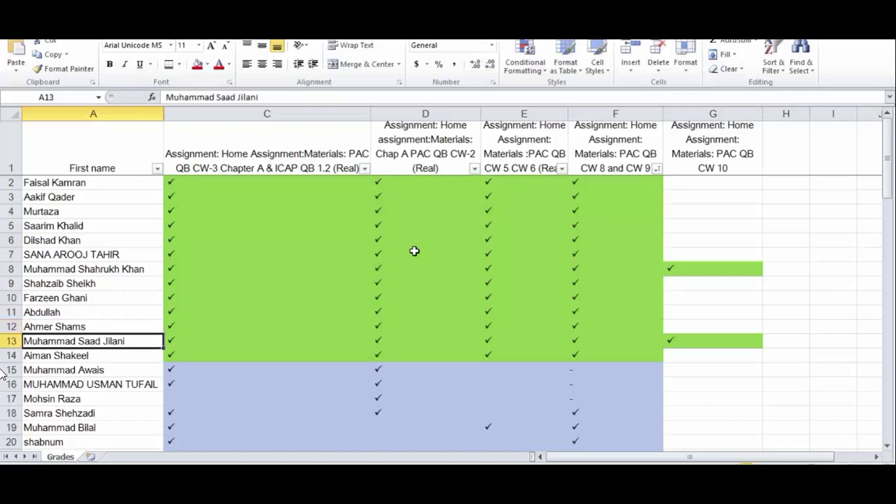
pyautogui.press('Down')
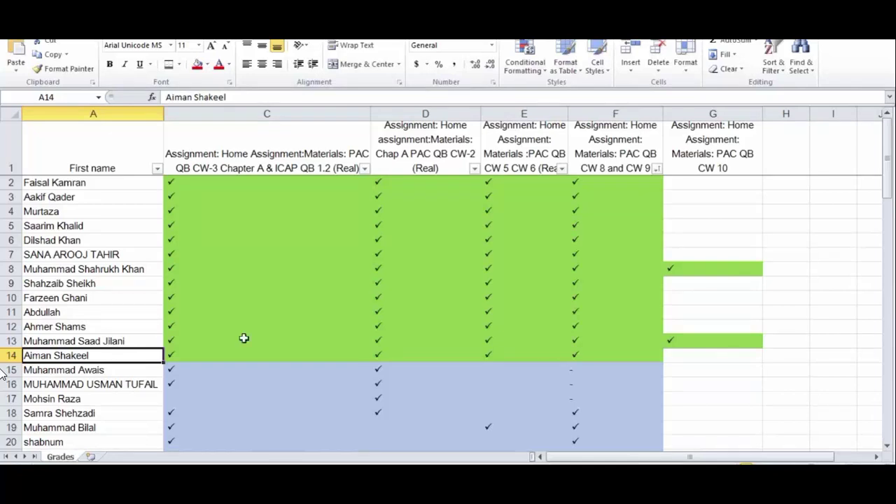
pyautogui.press('Down')
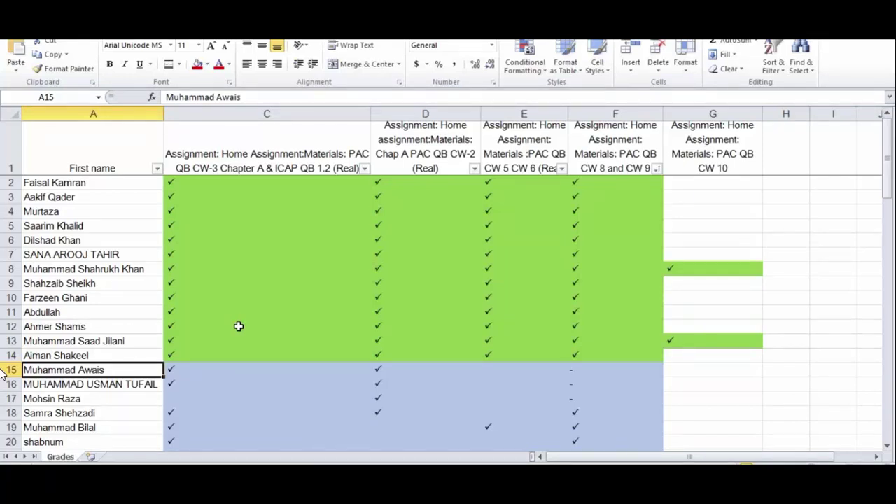
pyautogui.press('Down')
pyautogui.press('Down')
pyautogui.press('Down')
pyautogui.press('Down')
pyautogui.press('Down')
pyautogui.press('Down')
pyautogui.press('Down')
pyautogui.press('Down')
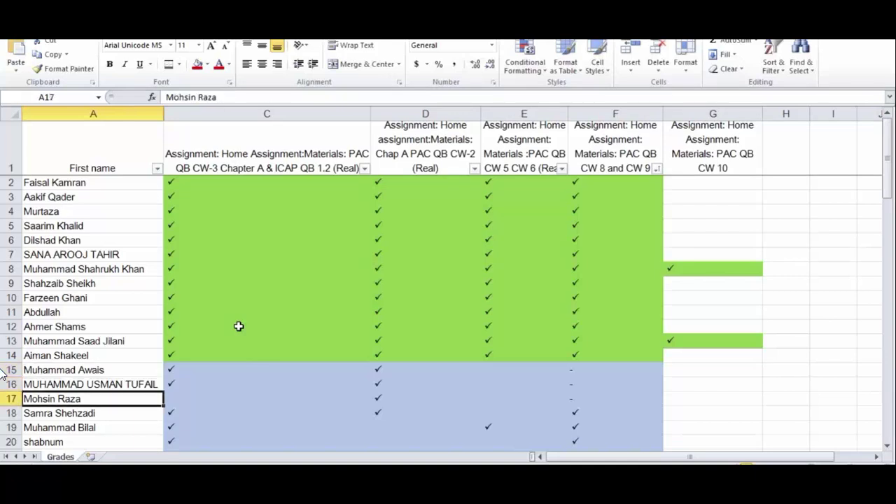
# - Examine the assignment check marks around row 15, where the green student rows meet the blue ones
pyautogui.press('Up')
pyautogui.press('Up')
pyautogui.press('Up')
pyautogui.press('Up')
pyautogui.press('Up')
pyautogui.press('Up')
pyautogui.press('Up')
pyautogui.press('Up')
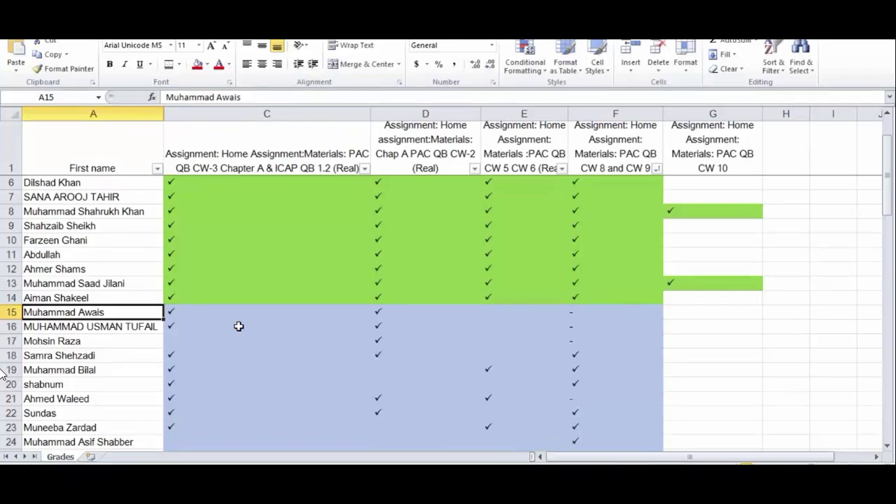
pyautogui.click(893, 433)
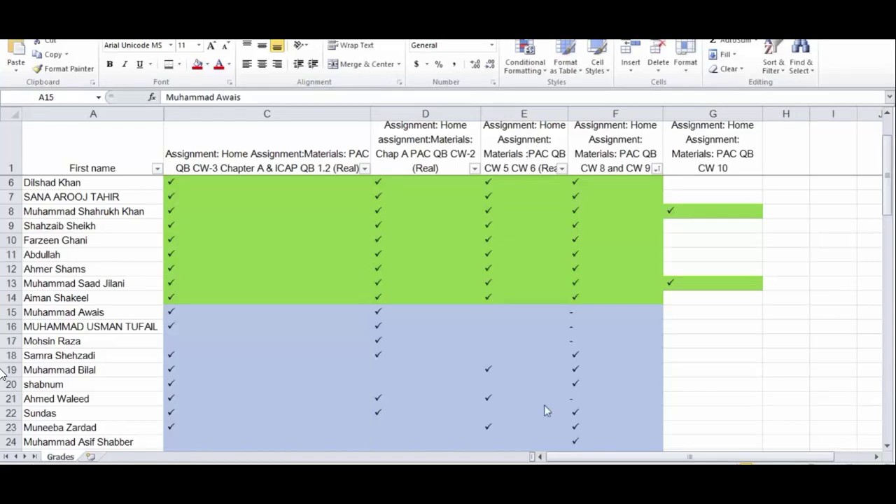
# - Go through the blue-shaded students from row 15 to the start of the red group at row 30, comparing their check marks
pyautogui.press('Down')
pyautogui.press('Down')
pyautogui.press('Down')
pyautogui.press('Down')
pyautogui.press('Down')
pyautogui.press('Down')
pyautogui.press('Down')
pyautogui.press('Down')
pyautogui.press('Down')
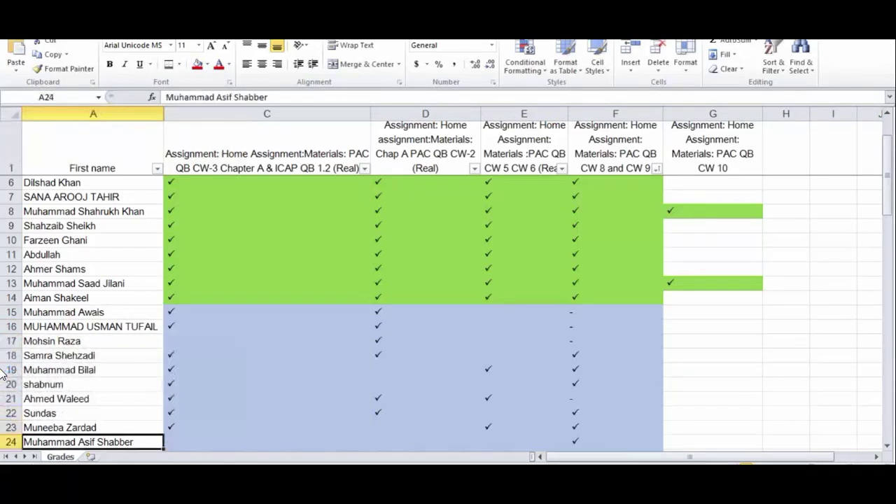
pyautogui.press('Down')
pyautogui.press('Down')
pyautogui.press('Down')
pyautogui.press('Down')
pyautogui.press('Down')
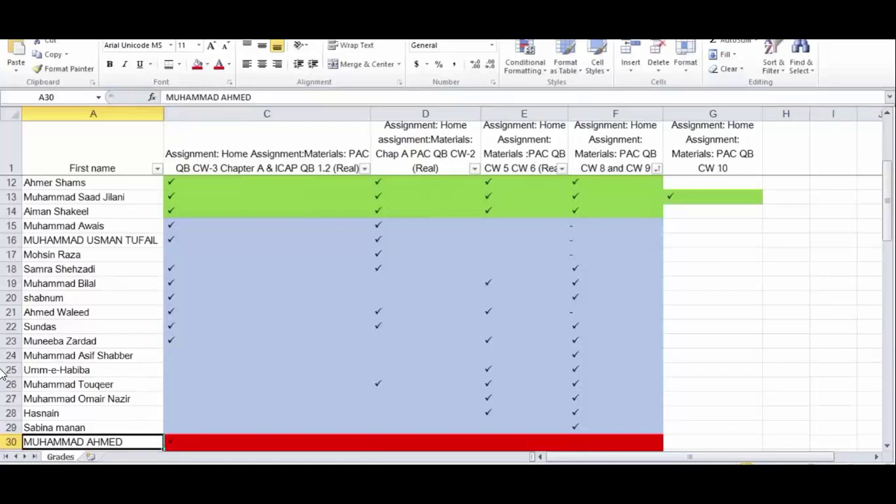
pyautogui.press('Up')
pyautogui.press('Up')
pyautogui.press('Down')
pyautogui.press('Down')
pyautogui.press('Up')
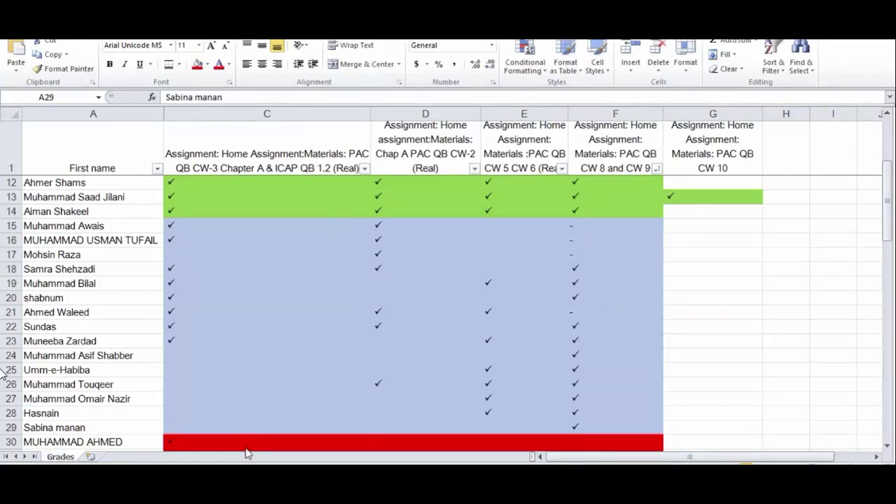
# - Go through the red-shaded students in the First name column from row 30 to the last student in row 77
pyautogui.click(52, 441)
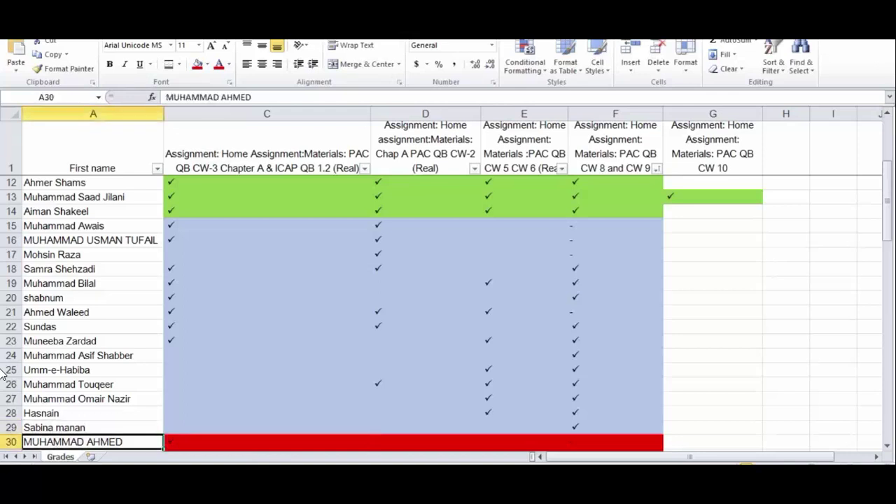
pyautogui.press('Down')
pyautogui.press('Down')
pyautogui.press('Down')
pyautogui.press('Down')
pyautogui.press('Down')
pyautogui.press('Down')
pyautogui.press('Down')
pyautogui.press('Down')
pyautogui.press('Down')
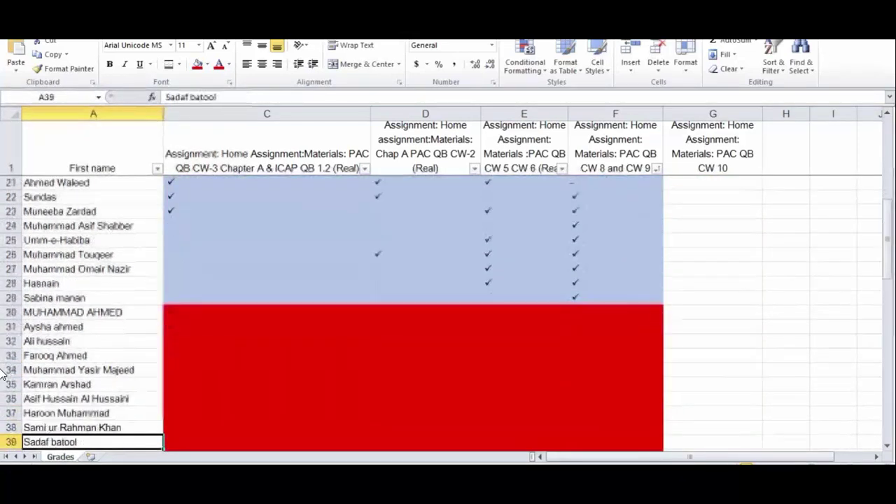
pyautogui.press('Down')
pyautogui.press('Down')
pyautogui.press('Down')
pyautogui.press('Down')
pyautogui.press('Down')
pyautogui.press('Down')
pyautogui.press('Down')
pyautogui.press('Down')
pyautogui.press('Down')
pyautogui.press('Down')
pyautogui.press('Down')
pyautogui.press('Down')
pyautogui.press('Down')
pyautogui.press('Down')
pyautogui.press('Down')
pyautogui.press('Down')
pyautogui.press('Down')
pyautogui.press('Down')
pyautogui.press('Down')
pyautogui.press('Down')
pyautogui.press('Down')
pyautogui.press('Down')
pyautogui.press('Down')
pyautogui.press('Down')
pyautogui.press('Down')
pyautogui.press('Down')
pyautogui.press('Down')
pyautogui.press('Down')
pyautogui.press('Down')
pyautogui.press('Down')
pyautogui.press('Down')
pyautogui.press('Down')
pyautogui.press('Down')
pyautogui.press('Down')
pyautogui.press('Down')
pyautogui.press('Down')
pyautogui.press('Down')
pyautogui.press('Down')
pyautogui.press('Down')
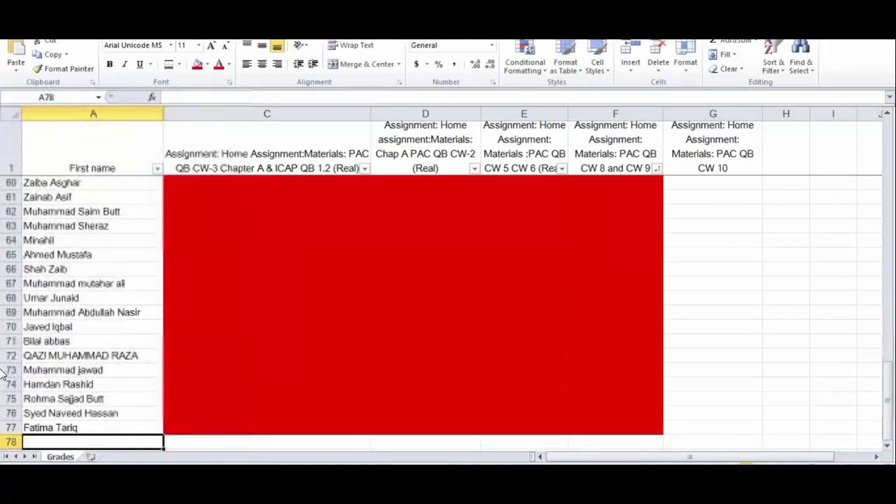
pyautogui.press('Up')
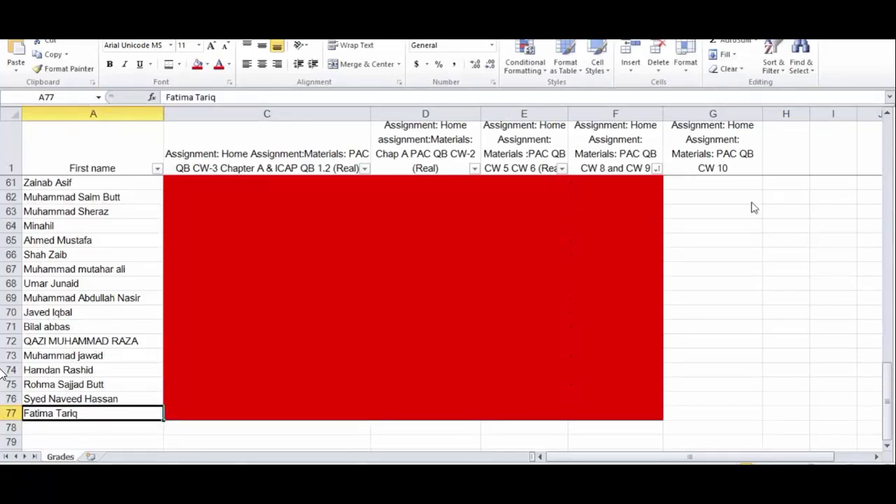
# - Examine the assignment cells in columns C to F for the last red-shaded students down to row 77
pyautogui.click(416, 326)
pyautogui.press('Return')
pyautogui.press('Return')
pyautogui.press('Return')
pyautogui.press('Return')
pyautogui.press('Return')
pyautogui.press('Return')
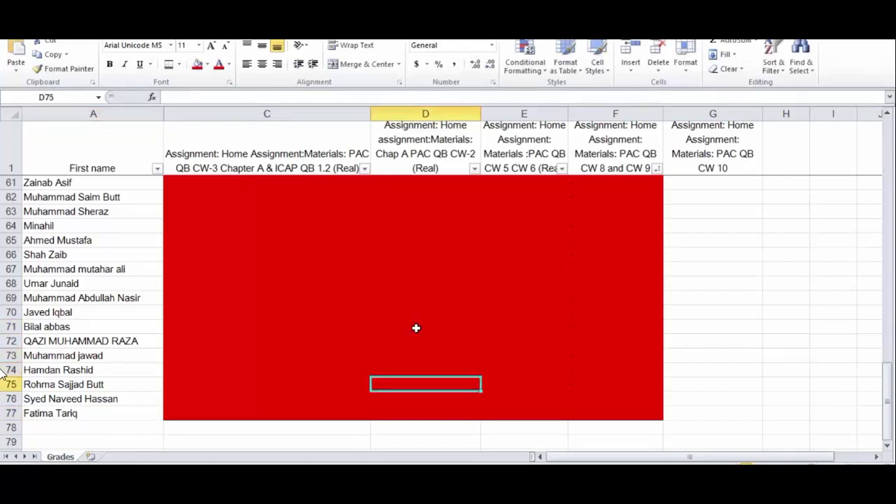
pyautogui.press('Home')
pyautogui.press('Up')
pyautogui.press('Right')
pyautogui.press('Right')
pyautogui.press('Right')
pyautogui.press('Right')
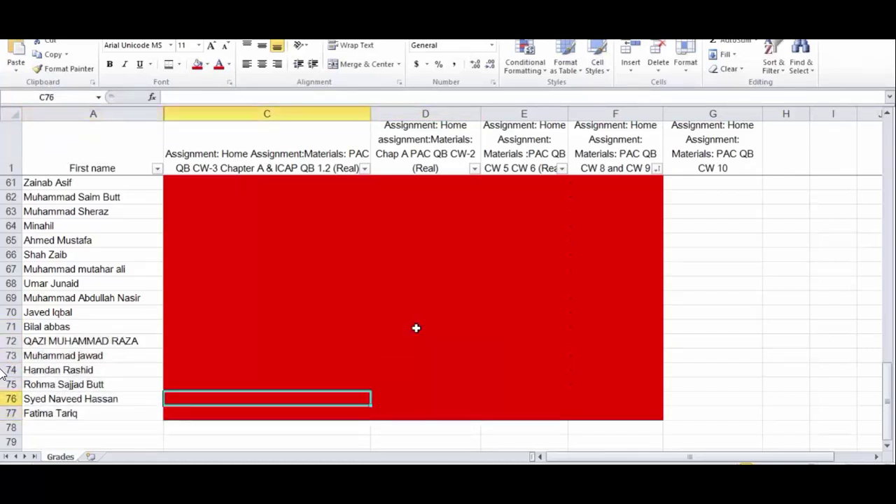
pyautogui.press('Down')
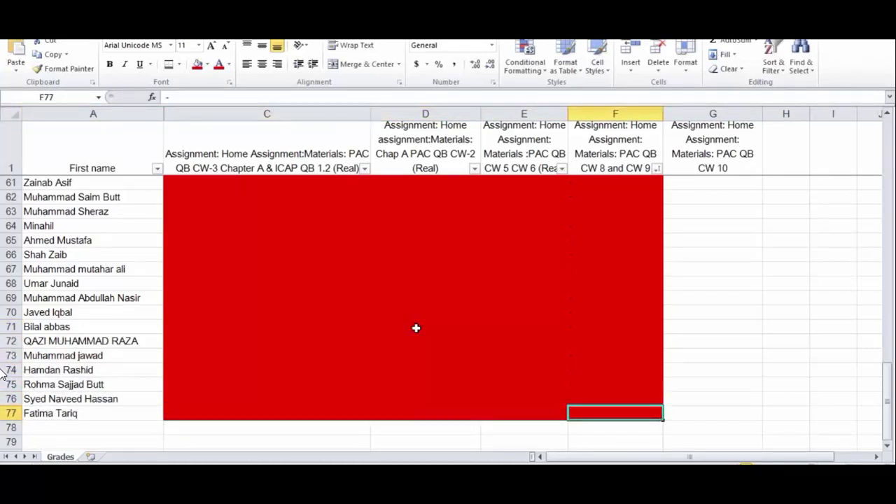
pyautogui.press('Left')
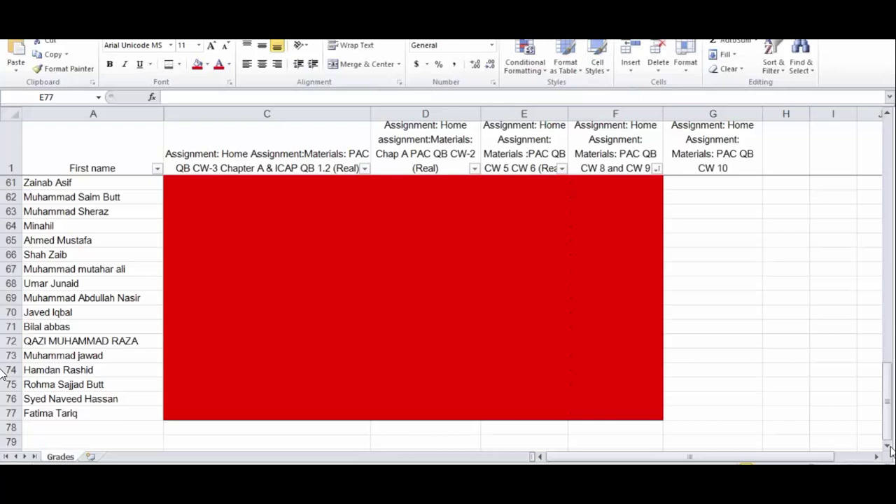
pyautogui.click(511, 413)
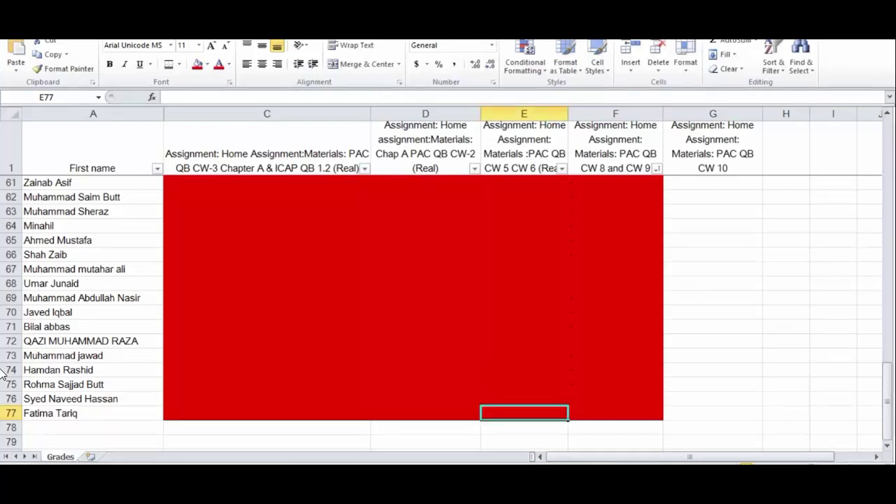
# - Review the CW 5 CW 6 column upward from row 77 through the red rows to the blue-shaded rows
pyautogui.press('Up')
pyautogui.press('Up')
pyautogui.press('Up')
pyautogui.press('Up')
pyautogui.press('Up')
pyautogui.press('Up')
pyautogui.press('Up')
pyautogui.press('Up')
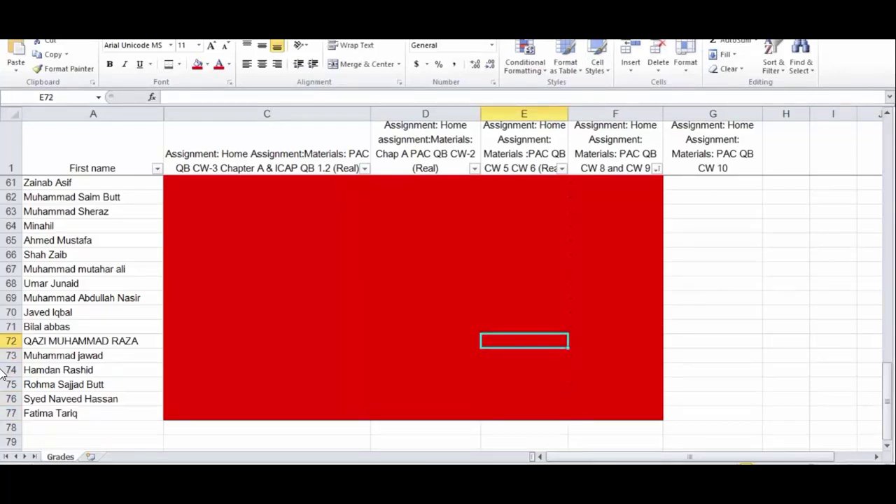
pyautogui.press('Up')
pyautogui.press('Up')
pyautogui.press('Up')
pyautogui.press('Up')
pyautogui.press('Up')
pyautogui.press('Up')
pyautogui.press('Up')
pyautogui.press('Up')
pyautogui.press('Up')
pyautogui.press('Up')
pyautogui.press('Up')
pyautogui.press('Up')
pyautogui.press('Up')
pyautogui.press('Up')
pyautogui.press('Up')
pyautogui.press('Up')
pyautogui.press('Up')
pyautogui.press('Up')
pyautogui.press('Up')
pyautogui.press('Up')
pyautogui.press('Up')
pyautogui.press('Up')
pyautogui.press('Up')
pyautogui.press('Up')
pyautogui.press('Up')
pyautogui.press('Up')
pyautogui.press('Up')
pyautogui.press('Up')
pyautogui.press('Up')
pyautogui.press('Up')
pyautogui.press('Up')
pyautogui.press('Up')
pyautogui.press('Up')
pyautogui.press('Up')
pyautogui.press('Up')
pyautogui.press('Up')
pyautogui.press('Up')
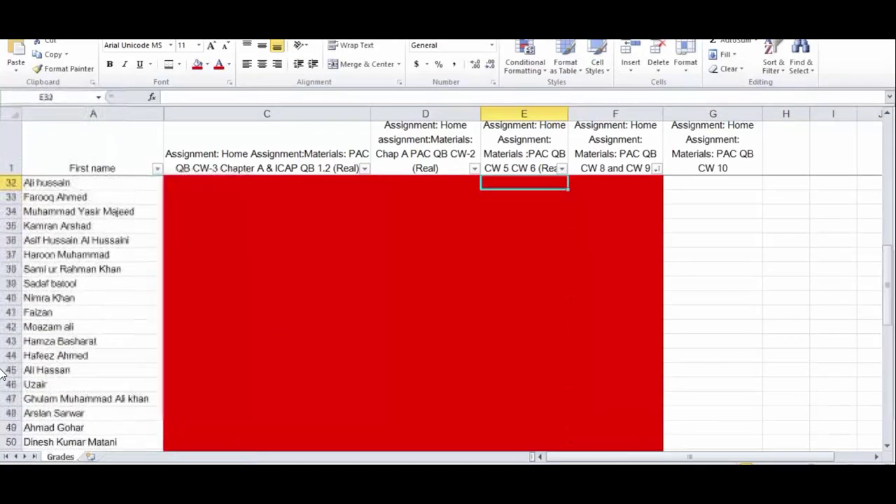
pyautogui.press('Up')
pyautogui.press('Up')
pyautogui.press('Up')
pyautogui.press('Up')
pyautogui.press('Up')
pyautogui.press('Up')
pyautogui.press('Up')
pyautogui.press('Up')
# - Examine the first red-shaded students in rows 30 and 31, checking row 30 from the CW 8 and CW 9 column back to First name
pyautogui.press('Down')
pyautogui.press('Down')
pyautogui.press('Down')
pyautogui.press('Down')
pyautogui.press('Down')
pyautogui.press('Down')
pyautogui.press('Right')
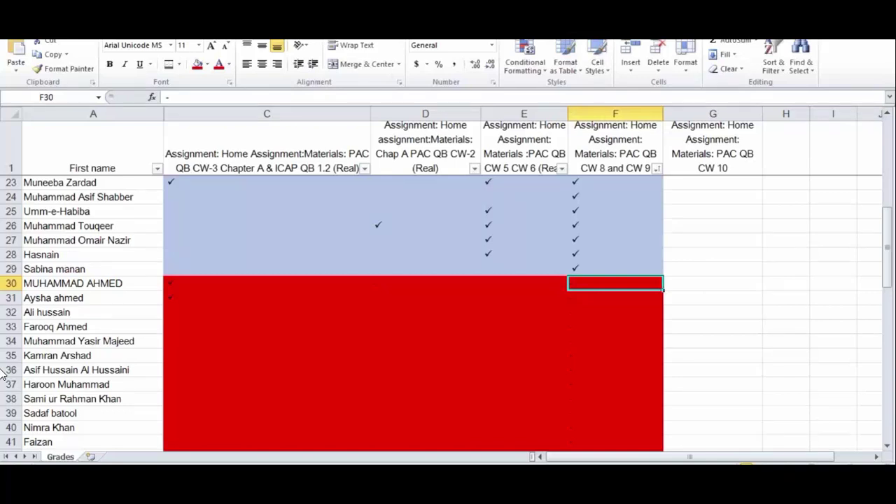
pyautogui.press('Left')
pyautogui.press('Left')
pyautogui.press('Left')
pyautogui.press('Left')
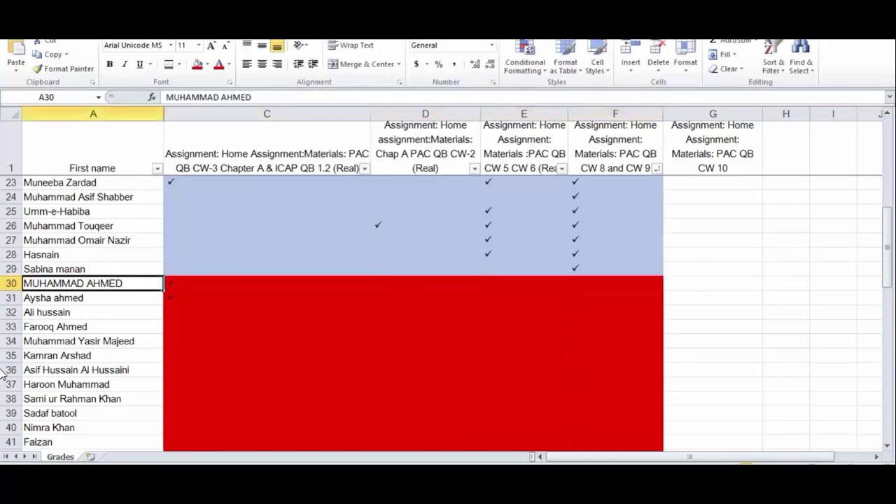
pyautogui.press('Down')
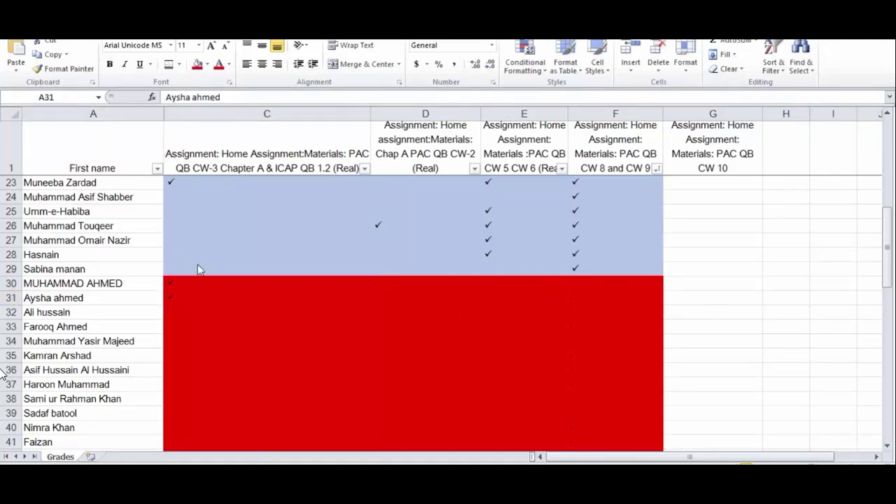
# - Examine the first red-shaded students in the First name column, from row 30 down to about row 35
pyautogui.click(111, 292)
pyautogui.click(111, 287)
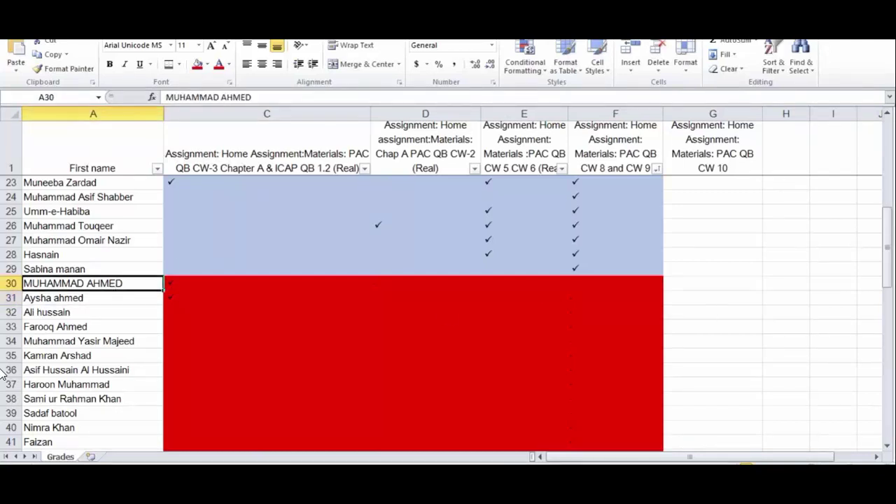
pyautogui.press('Down')
pyautogui.press('Down')
pyautogui.press('Down')
pyautogui.press('Down')
pyautogui.press('Down')
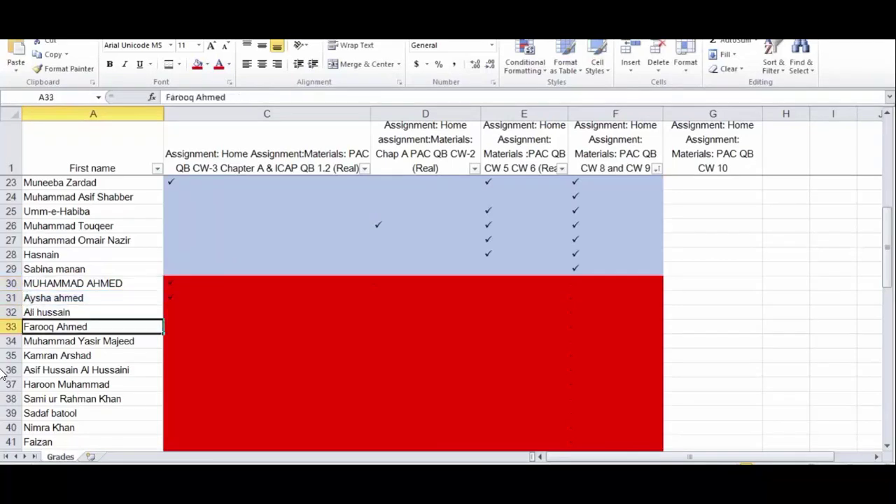
pyautogui.press('Down')
pyautogui.press('Down')
pyautogui.press('Up')
pyautogui.press('Up')
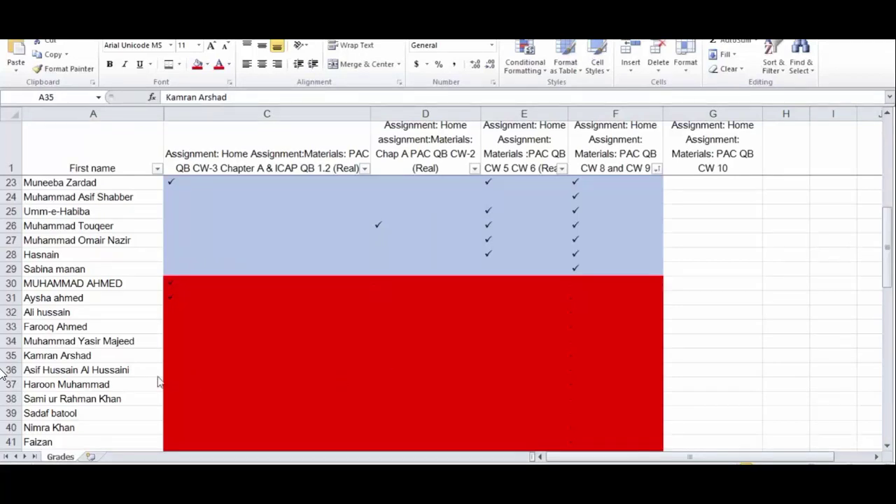
# - Go through the red-shaded students in the First name column down to row 55 and back up to row 51
pyautogui.press('Down')
pyautogui.press('Down')
pyautogui.press('Down')
pyautogui.press('Down')
pyautogui.press('Down')
pyautogui.press('Down')
pyautogui.press('Down')
pyautogui.press('Down')
pyautogui.press('Down')
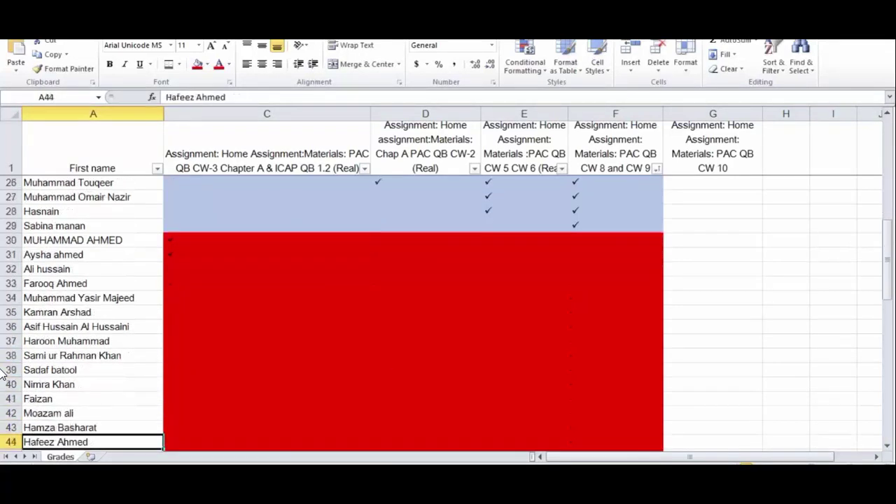
pyautogui.press('Down')
pyautogui.press('Down')
pyautogui.press('Down')
pyautogui.press('Down')
pyautogui.press('Down')
pyautogui.press('Down')
pyautogui.press('Down')
pyautogui.press('Down')
pyautogui.press('Down')
pyautogui.press('Down')
pyautogui.press('Down')
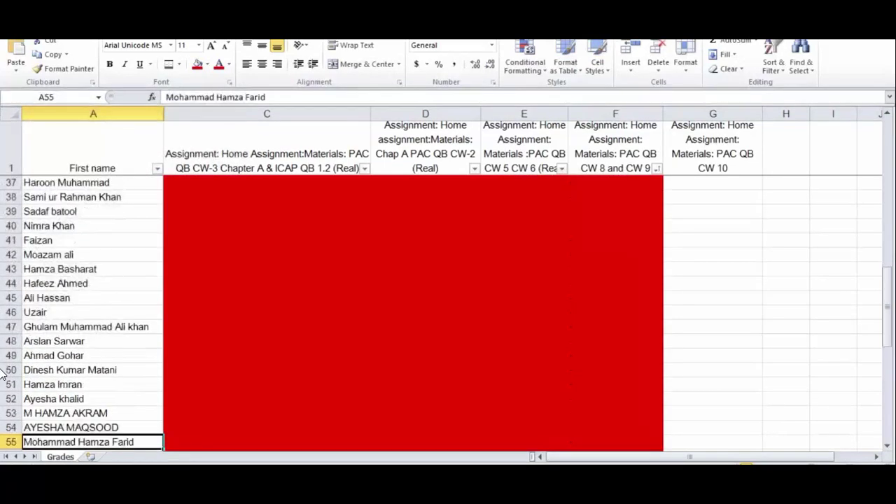
pyautogui.press('Up')
pyautogui.press('Up')
pyautogui.press('Up')
pyautogui.press('Up')
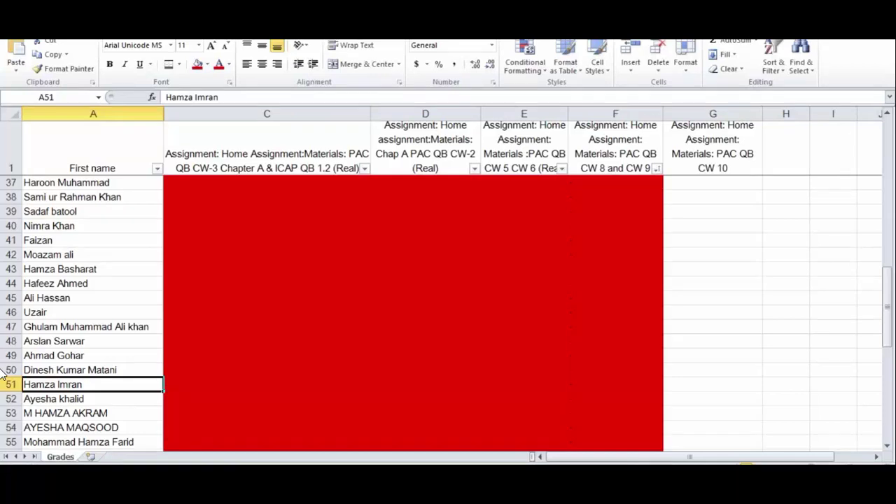
# - Check the empty CW 10 assignment column at row 49 and return to the notes workbook listing PQ-1 and PQ-4 as home assignment
pyautogui.click(687, 353)
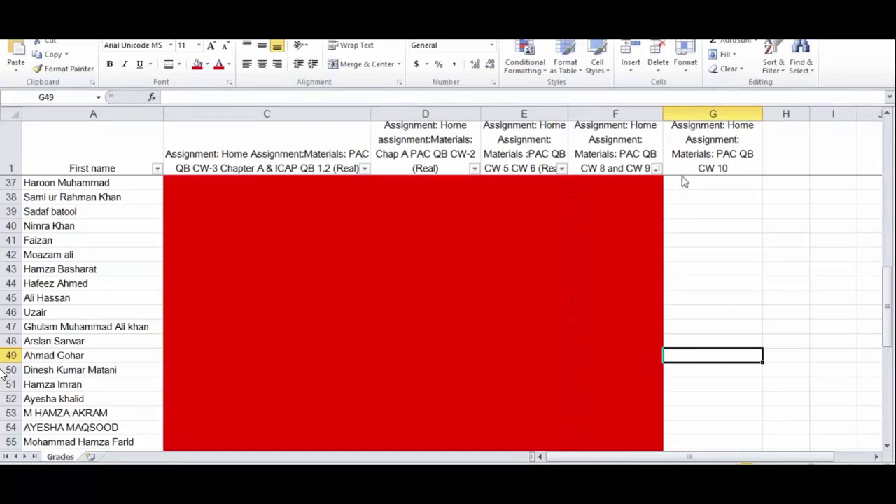
pyautogui.hotkey('ctrl', 'Tab')
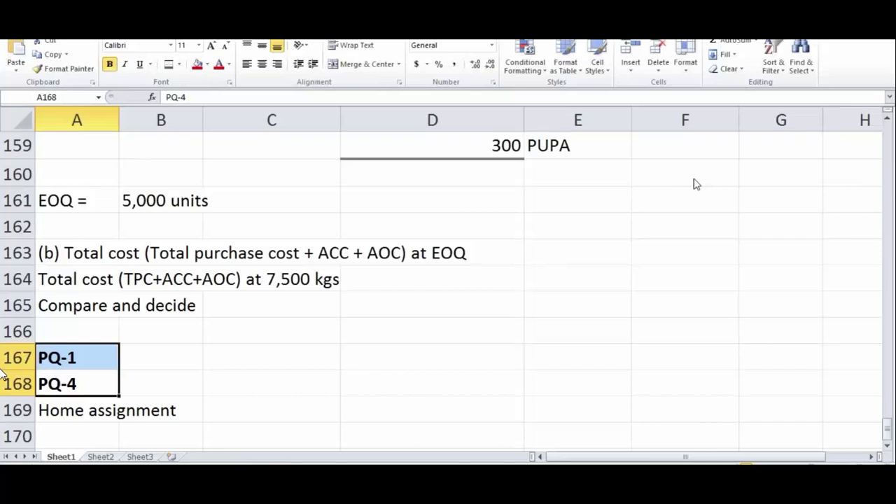
pyautogui.hotkey('alt', 'Tab')
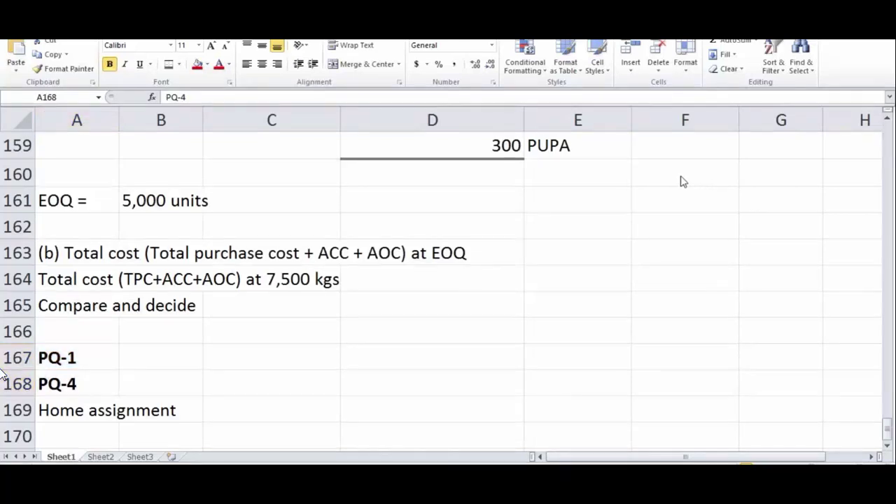